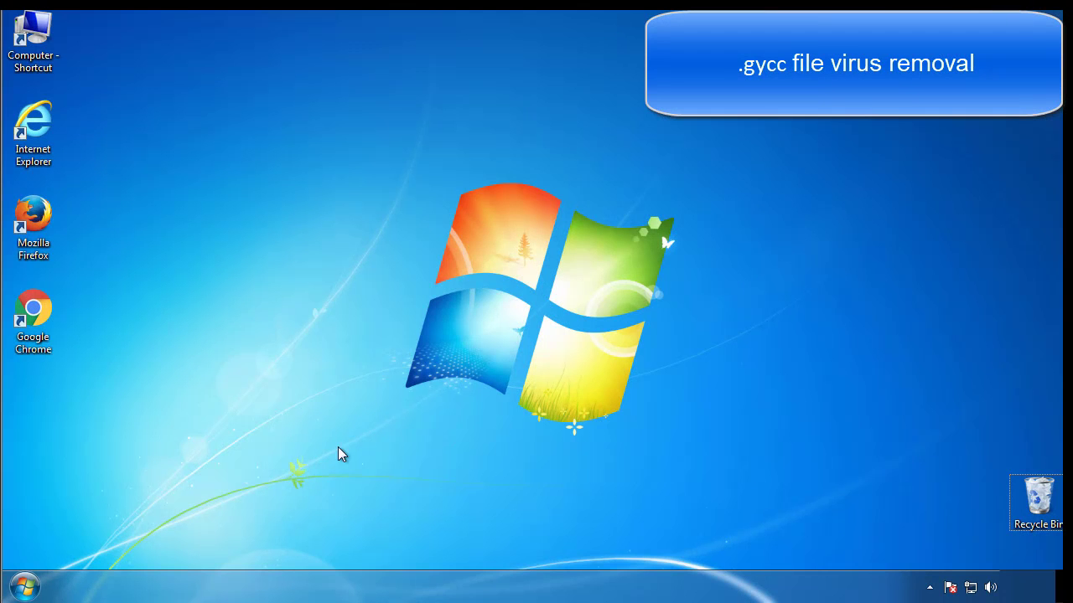
Enable Safe boot with the Minimal option in System Configuration (msconfig) and restart the computer into Safe Mode, closing the help window.
click(26, 587)
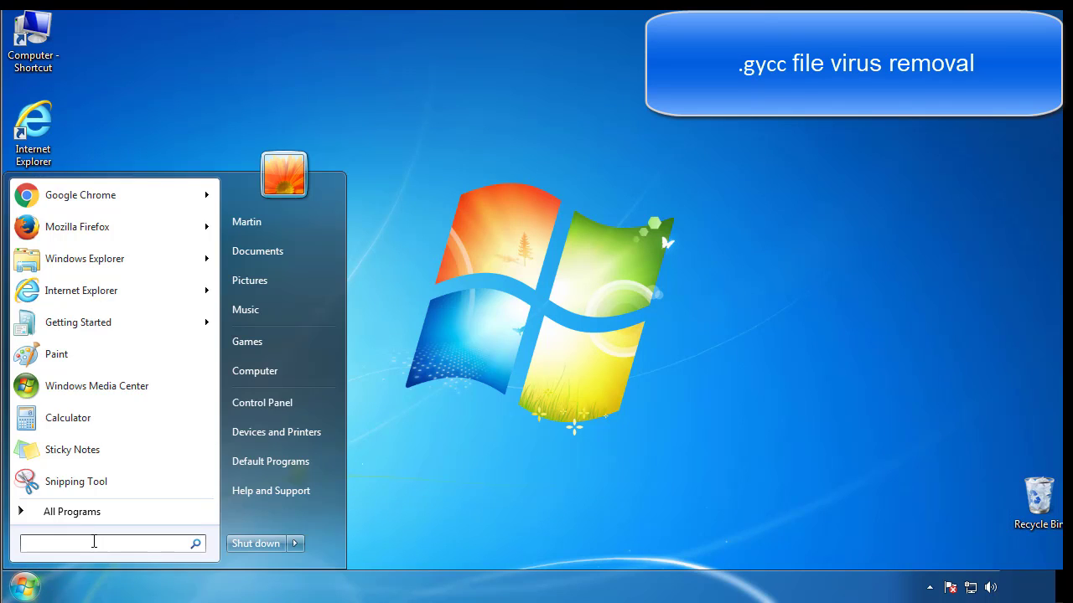
text(msconfig)
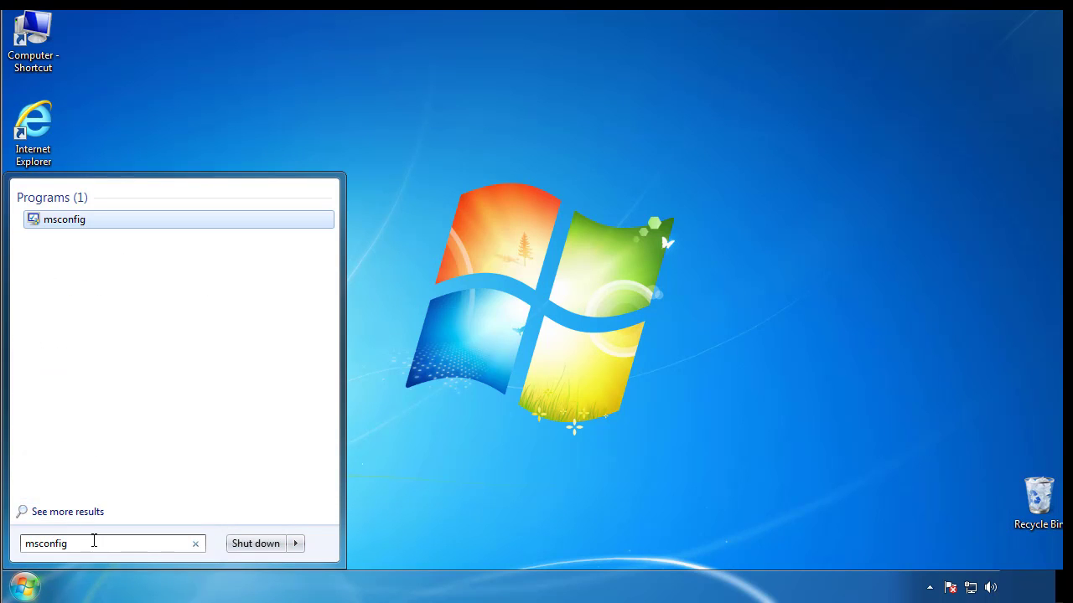
key(Return)
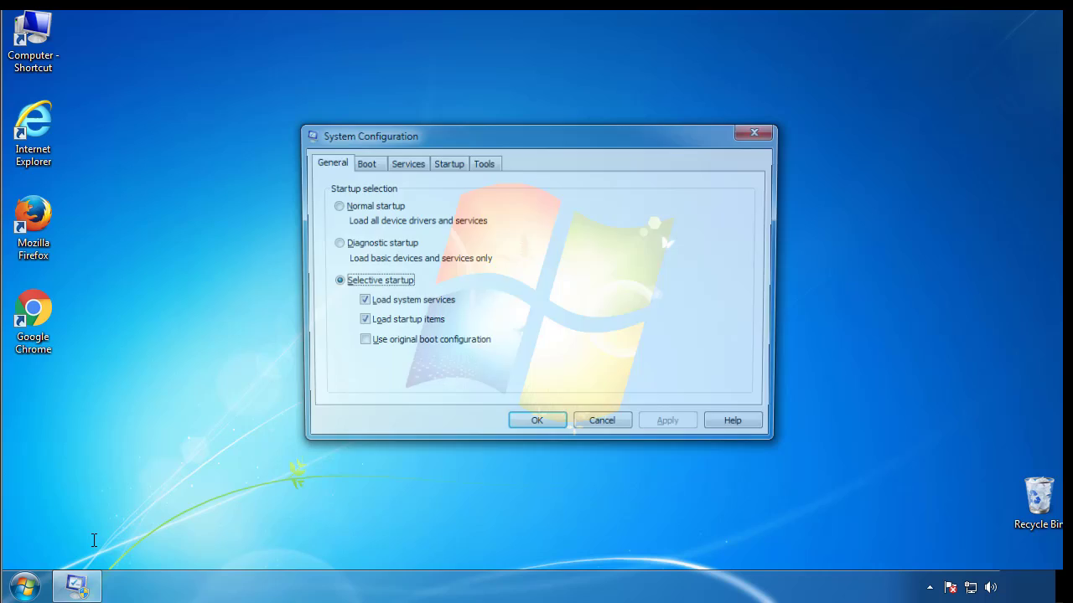
click(362, 162)
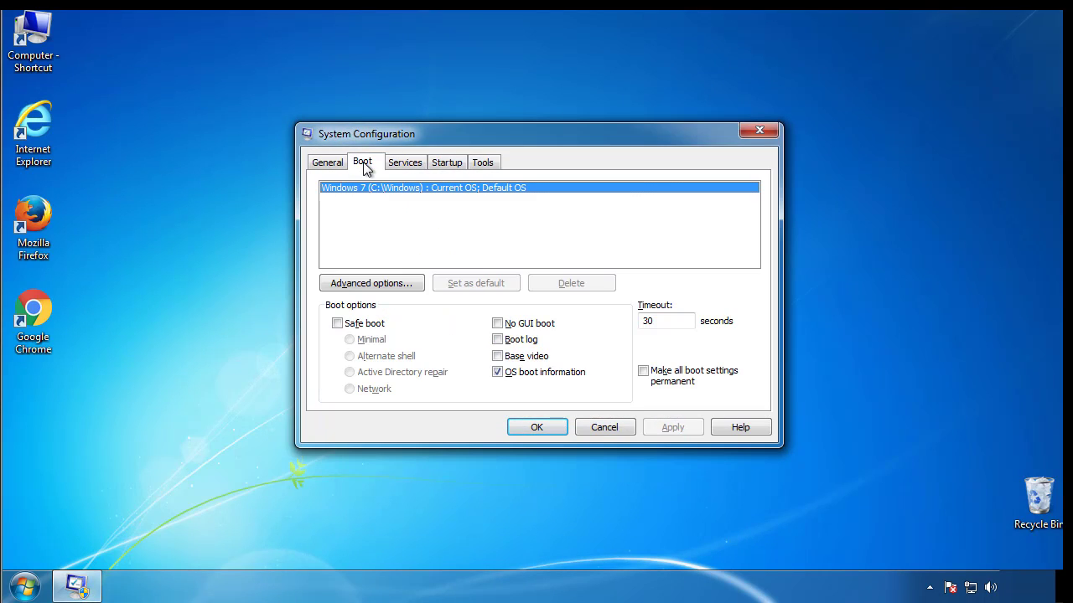
click(337, 324)
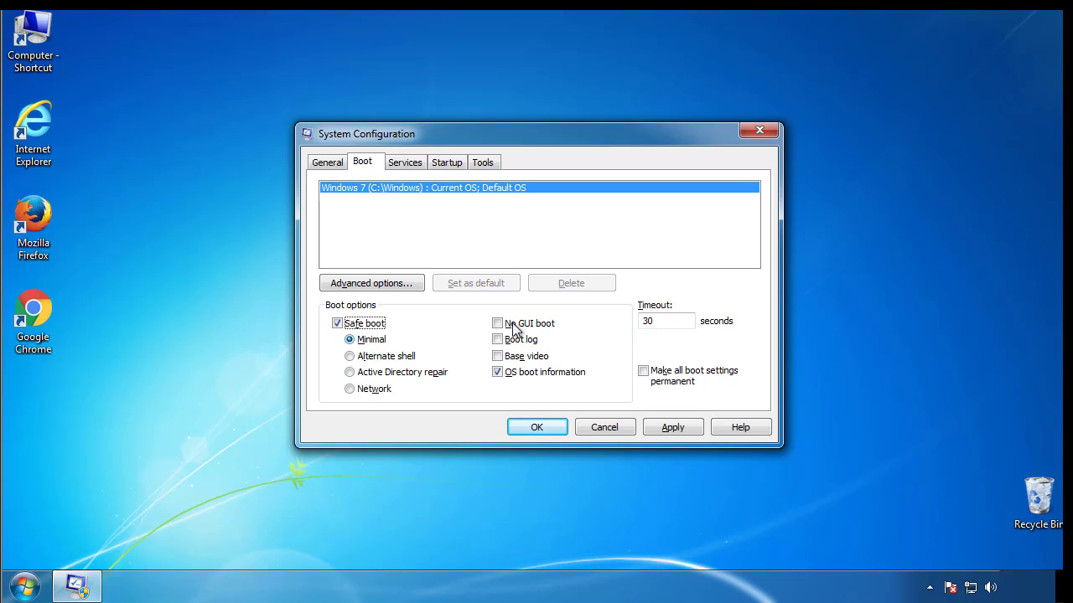
click(544, 427)
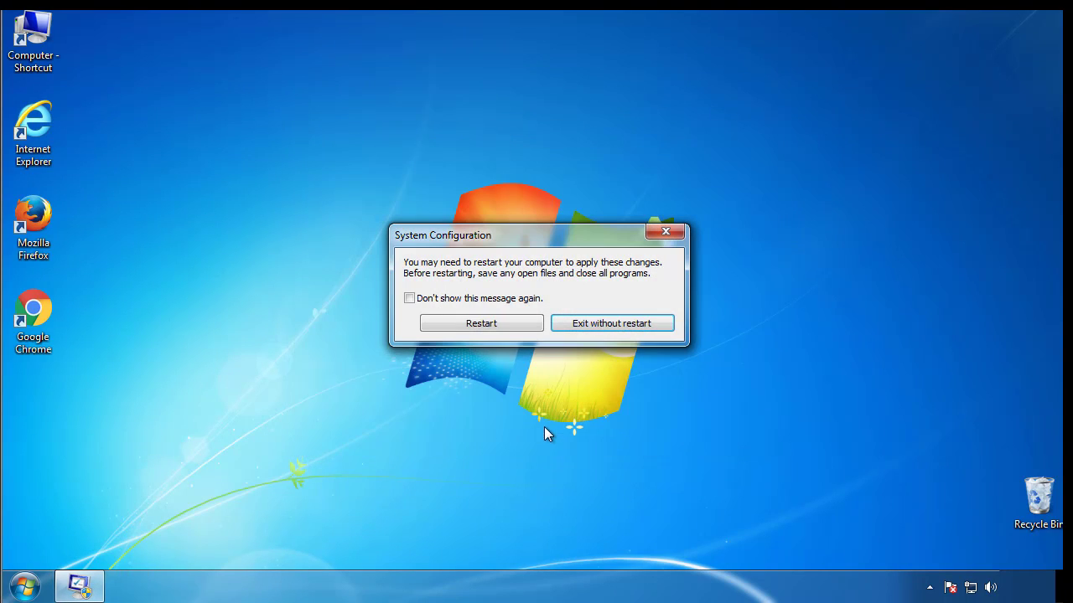
click(483, 325)
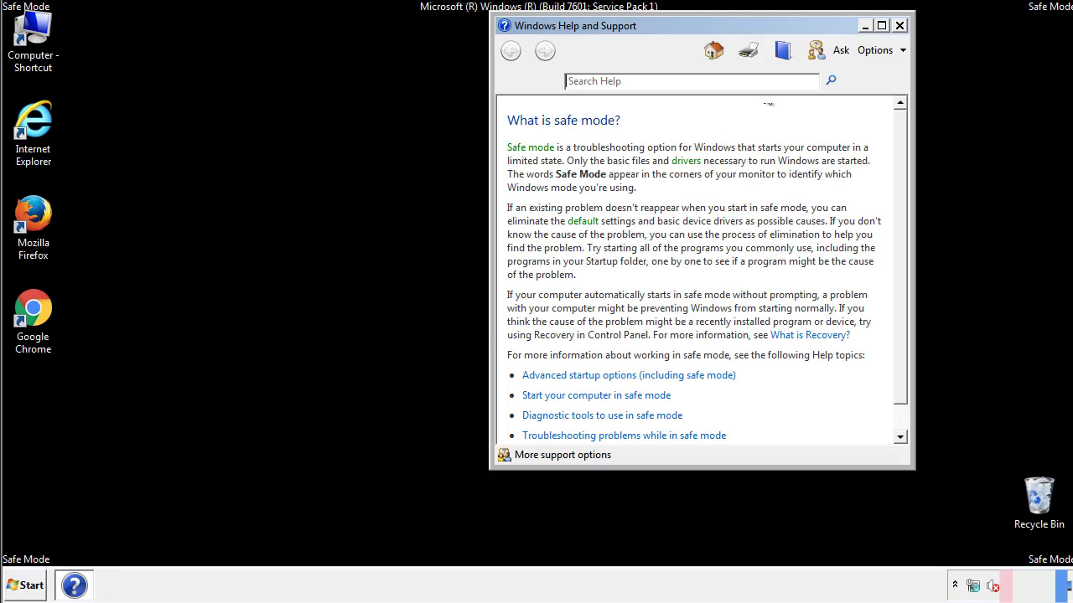
click(898, 26)
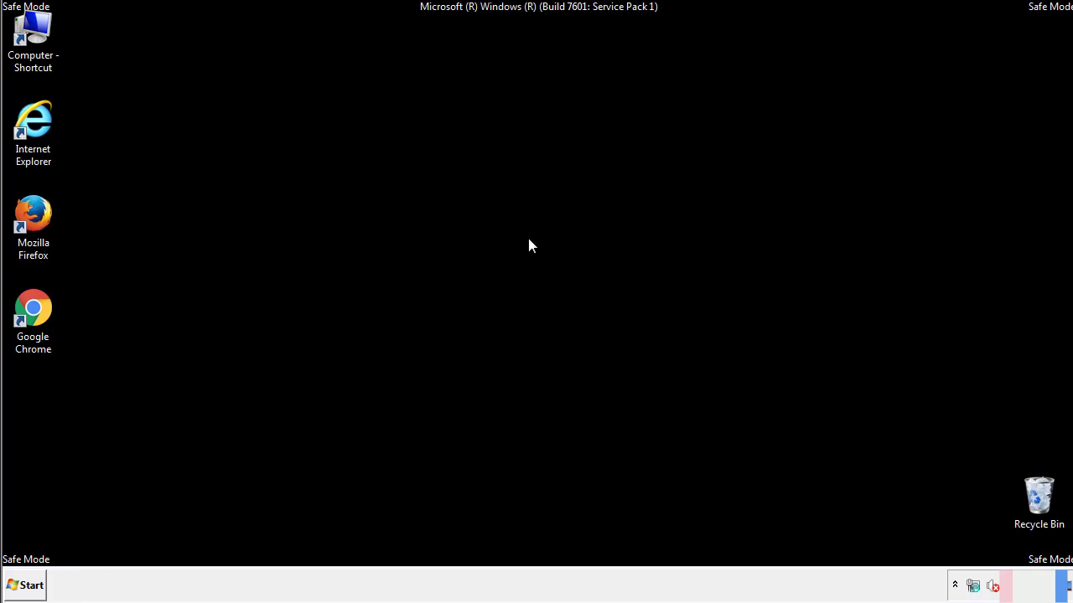
Apply the Control Panel Folder Options view setting "Show hidden files, folders, and drives" and close Control Panel.
click(27, 585)
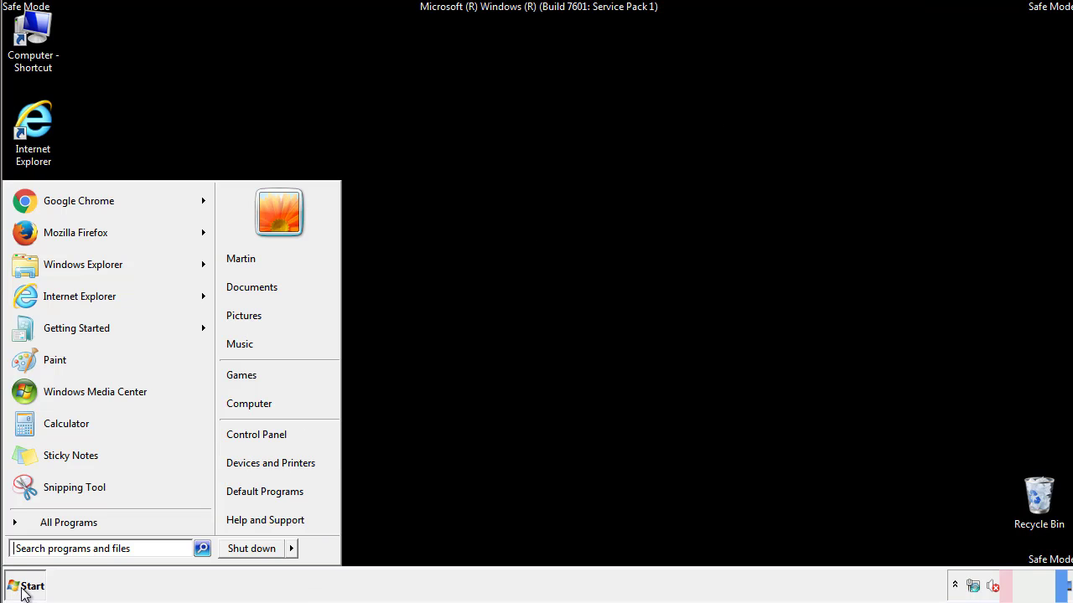
click(268, 432)
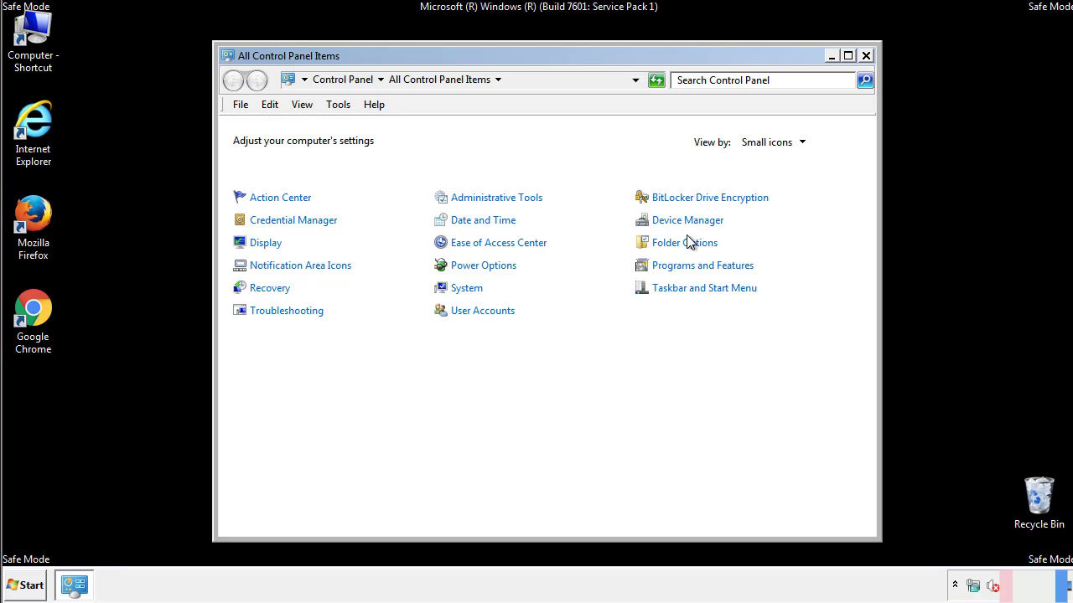
click(685, 243)
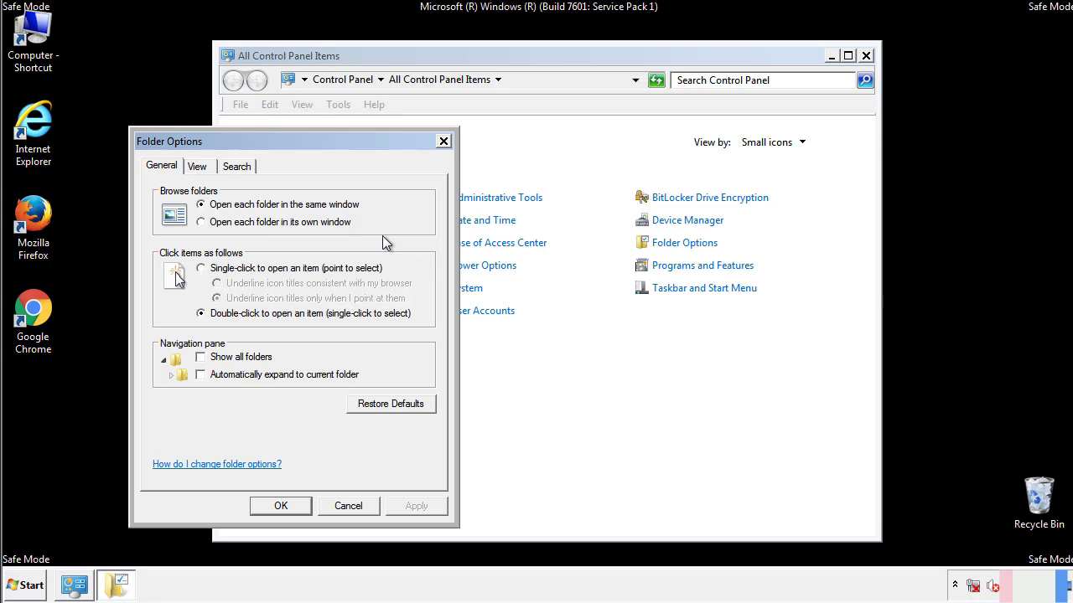
click(198, 167)
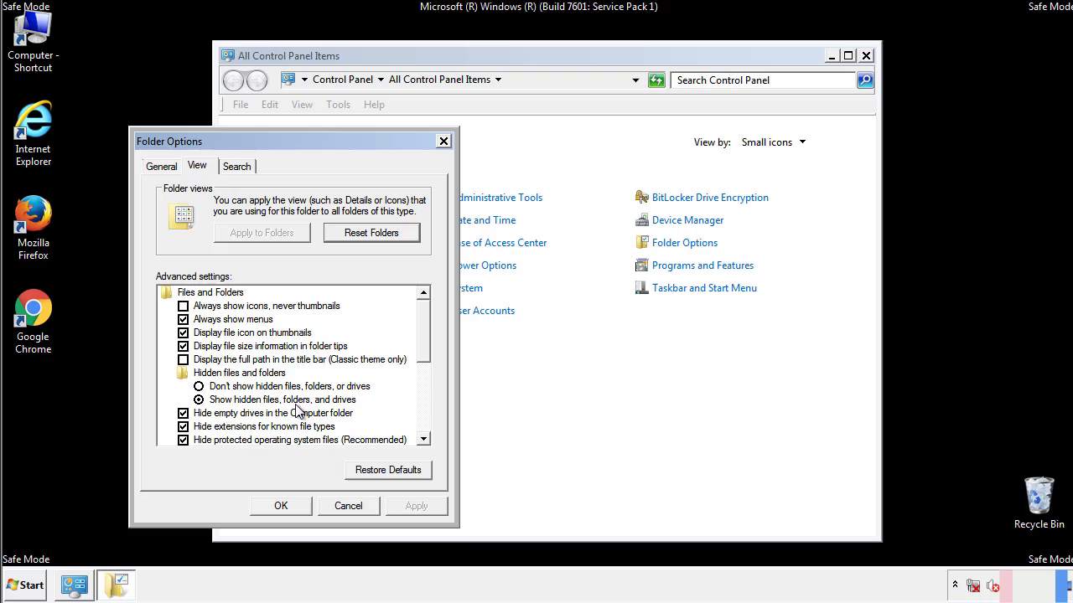
click(289, 504)
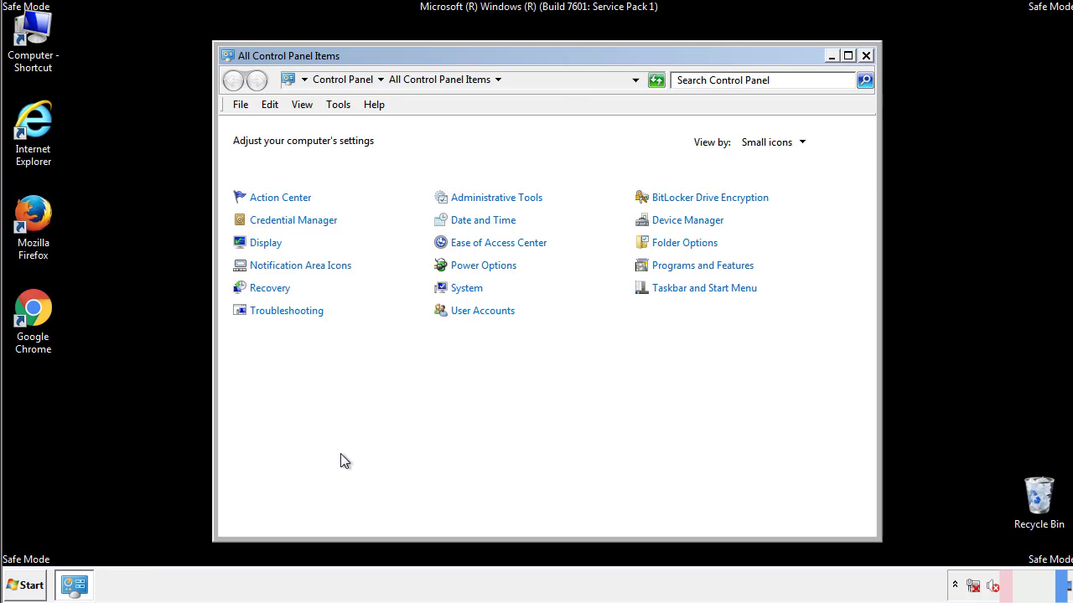
click(865, 56)
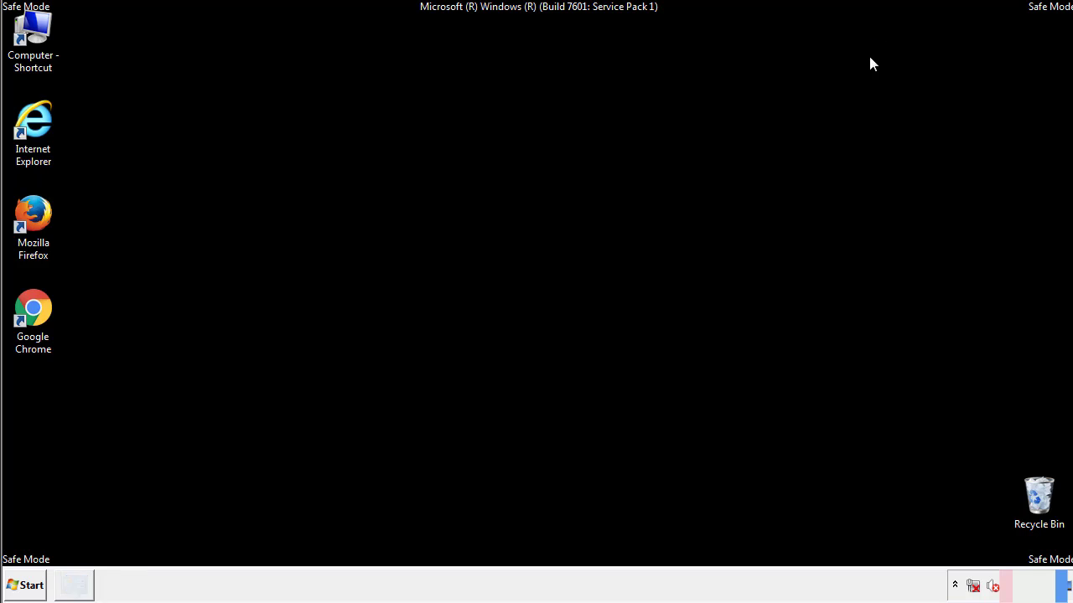
Browse the computer's local disk to the folder C:\Windows\System32\drivers\etc.
double_click(44, 29)
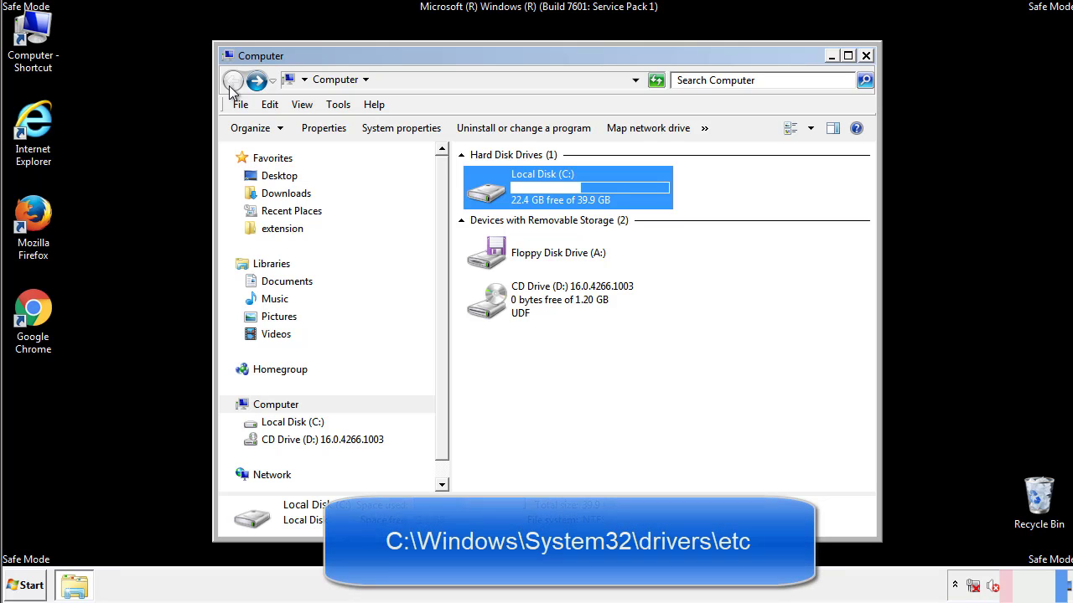
double_click(491, 197)
click(489, 309)
double_click(489, 308)
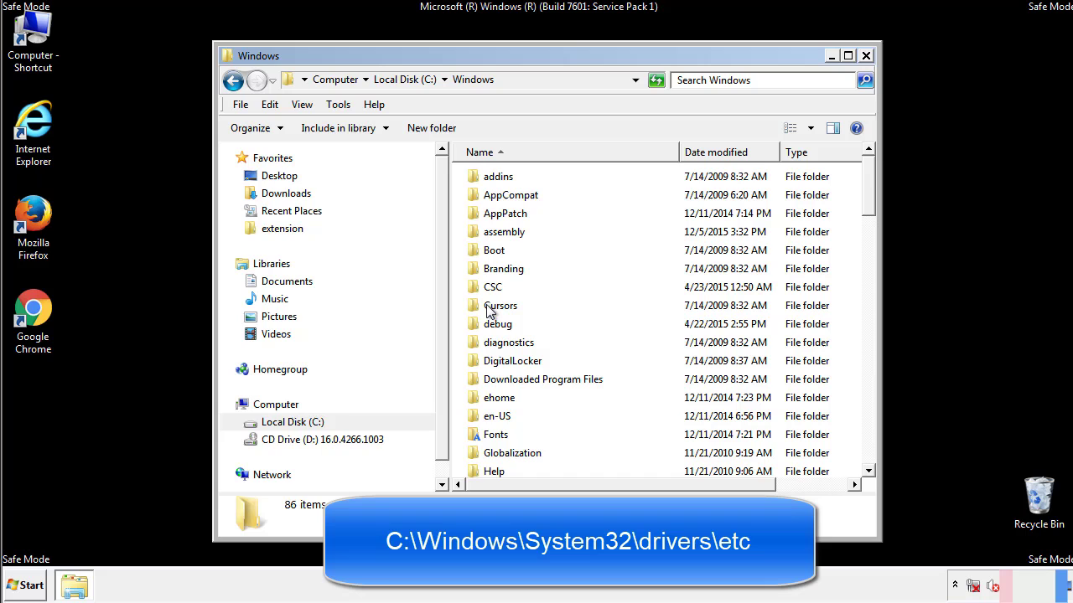
scroll(495, 378, down, 2)
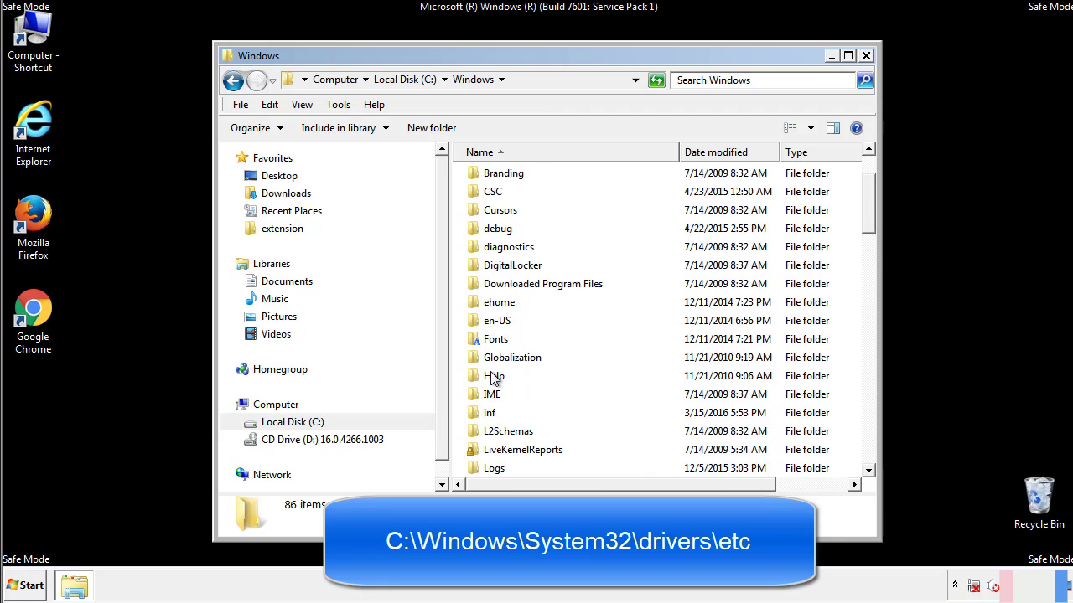
scroll(493, 378, down, 7)
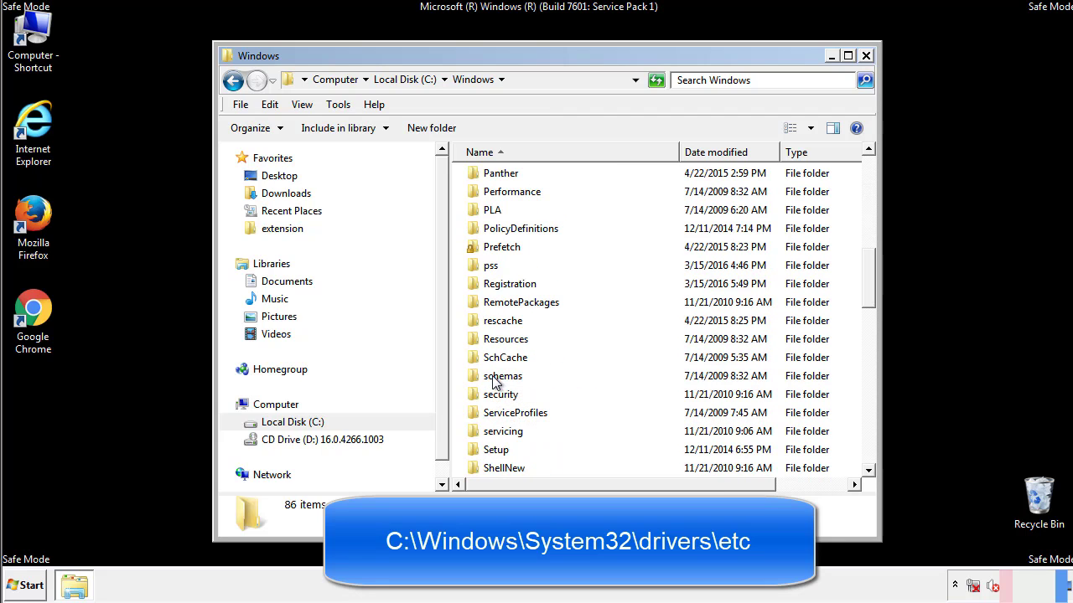
scroll(494, 379, down, 2)
double_click(508, 434)
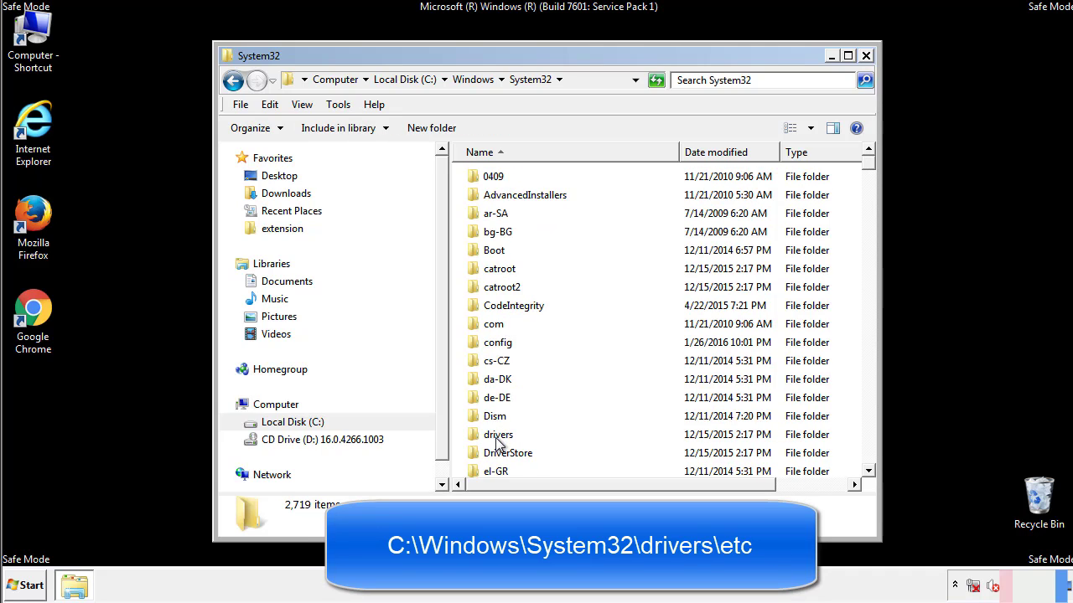
double_click(498, 435)
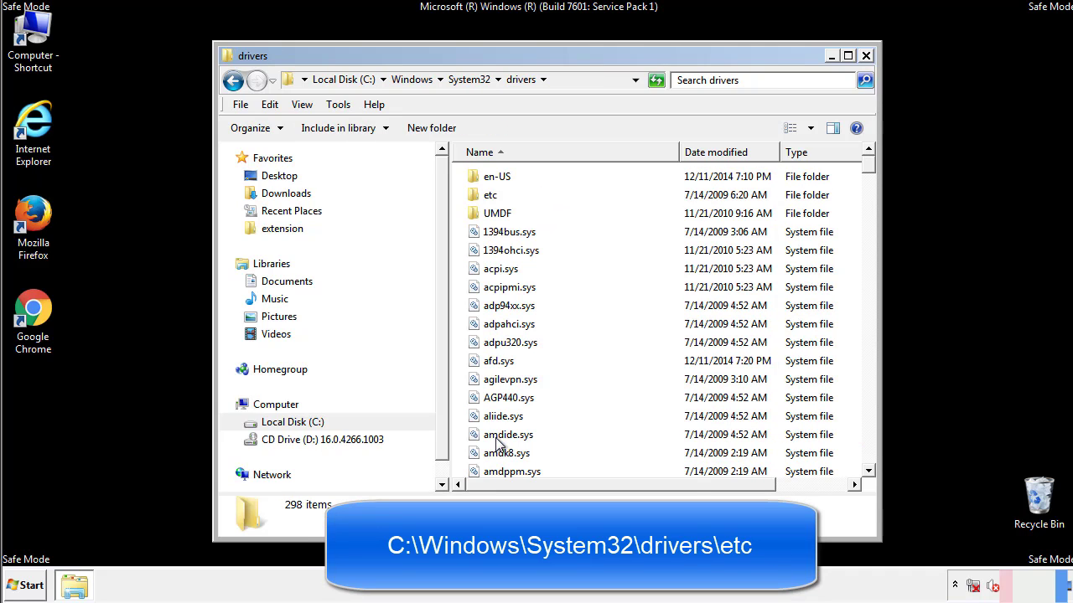
double_click(485, 199)
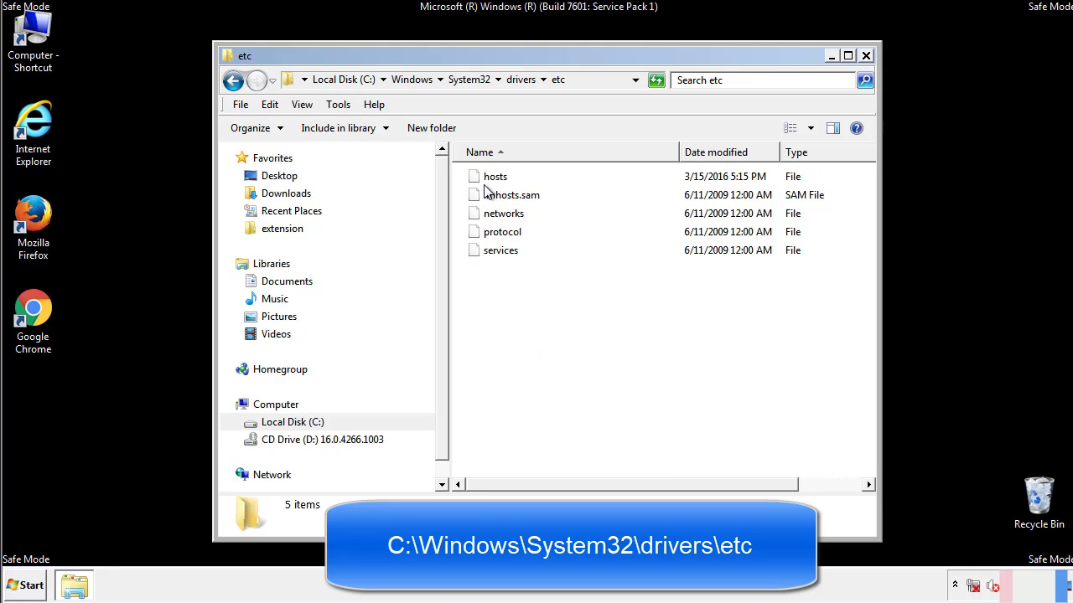
Open the hosts file with Notepad and reposition its window so the full text is readable.
double_click(488, 179)
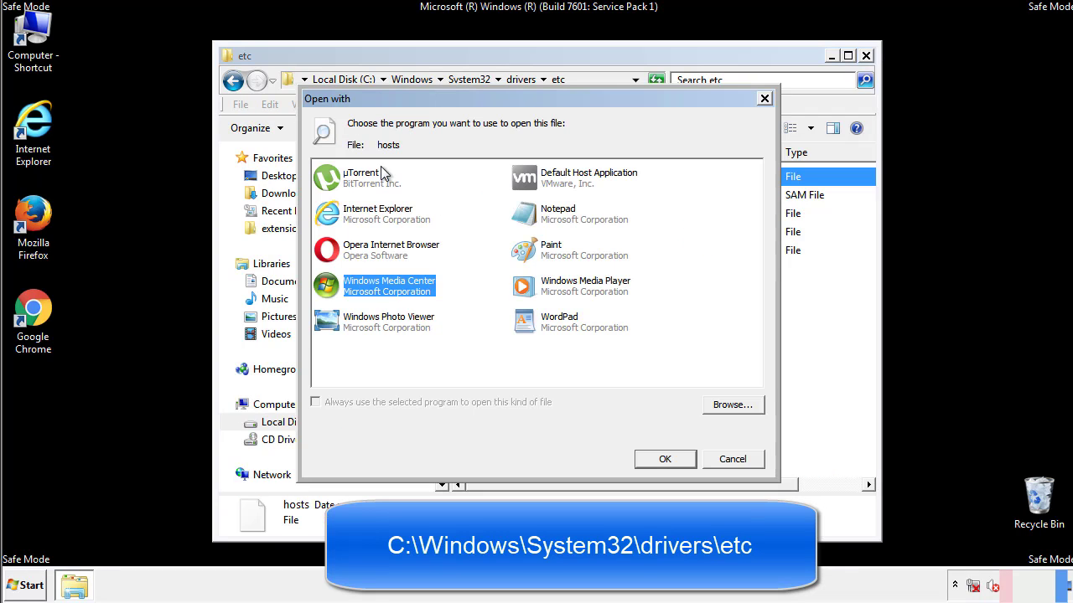
click(543, 218)
click(665, 459)
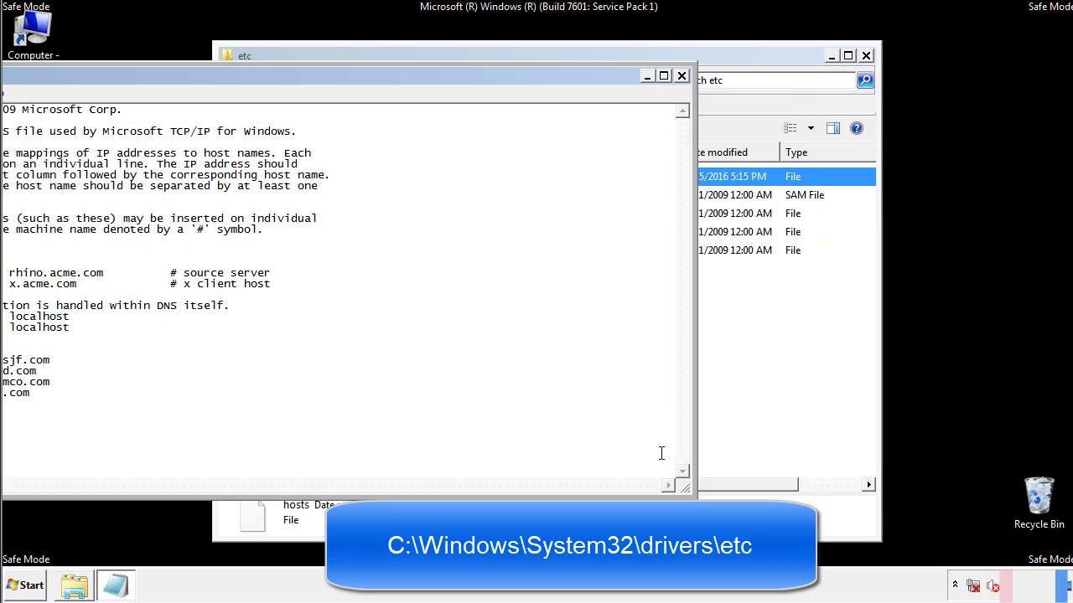
drag(438, 75, 682, 92)
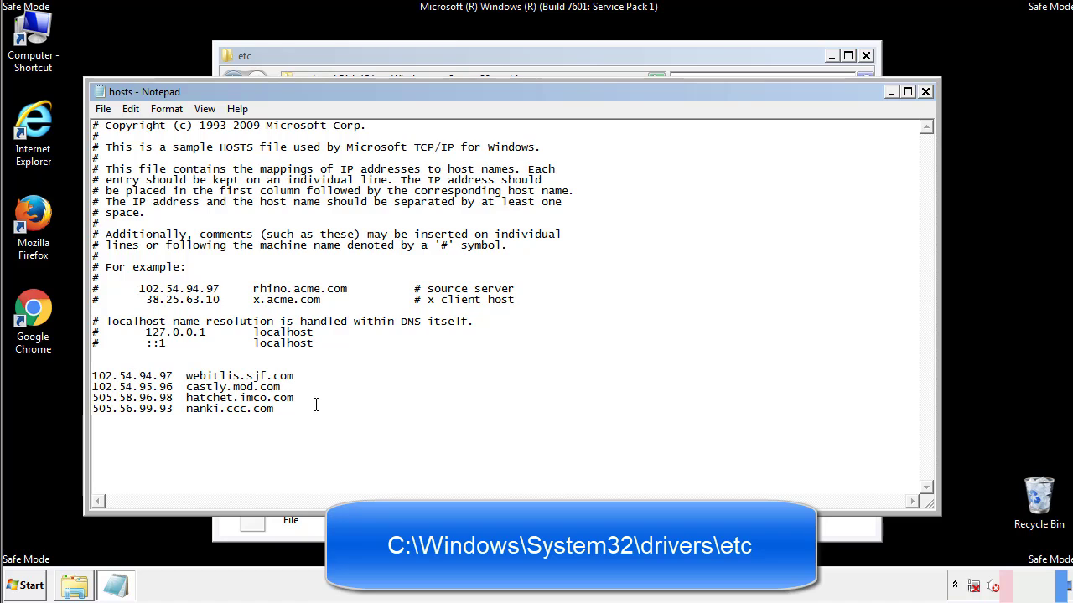
Delete the four host entries from webitlis.sjf.com to nanki.ccc.com below the localhost lines, save the hosts file, and close the etc folder.
drag(300, 410, 92, 375)
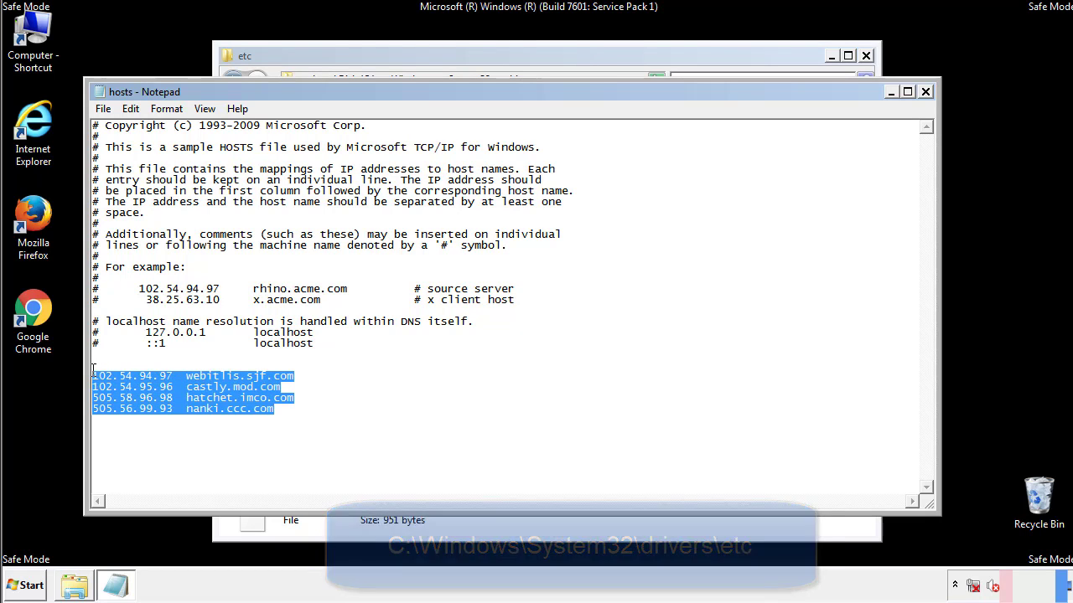
key(Delete)
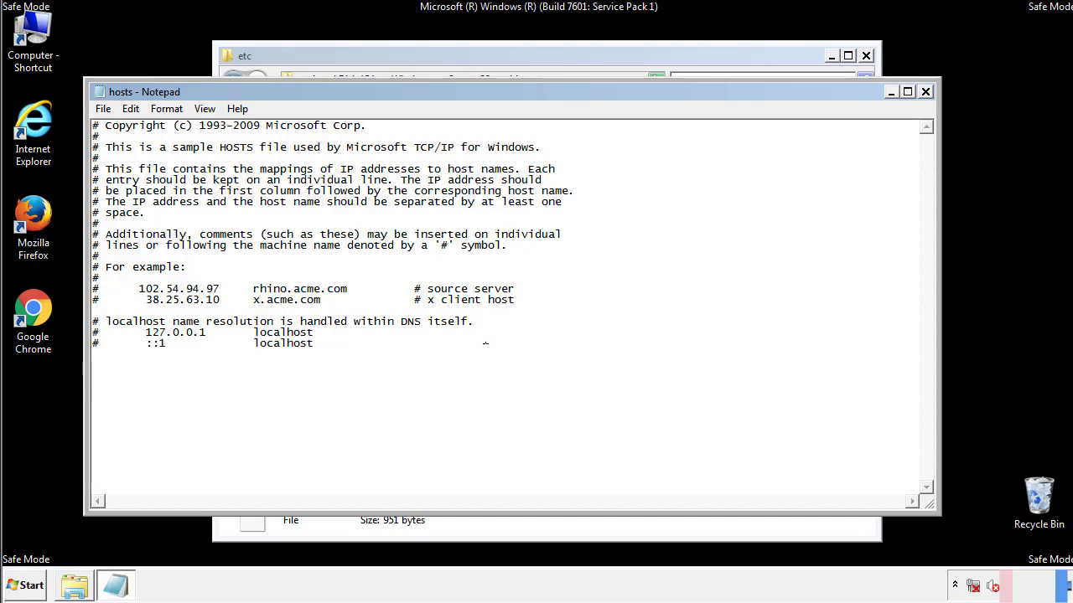
click(926, 93)
click(476, 305)
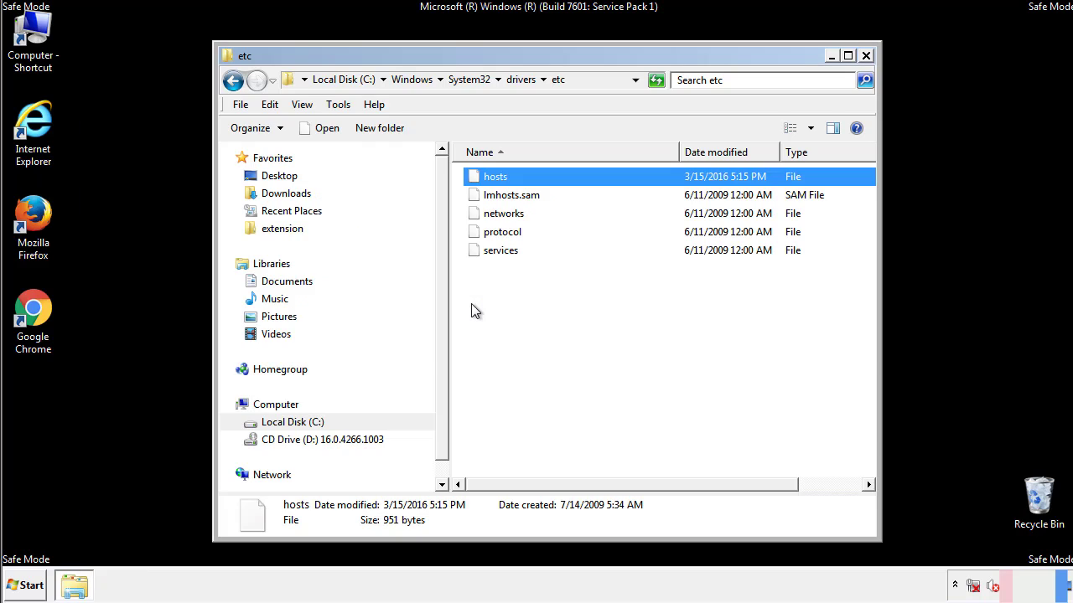
click(471, 311)
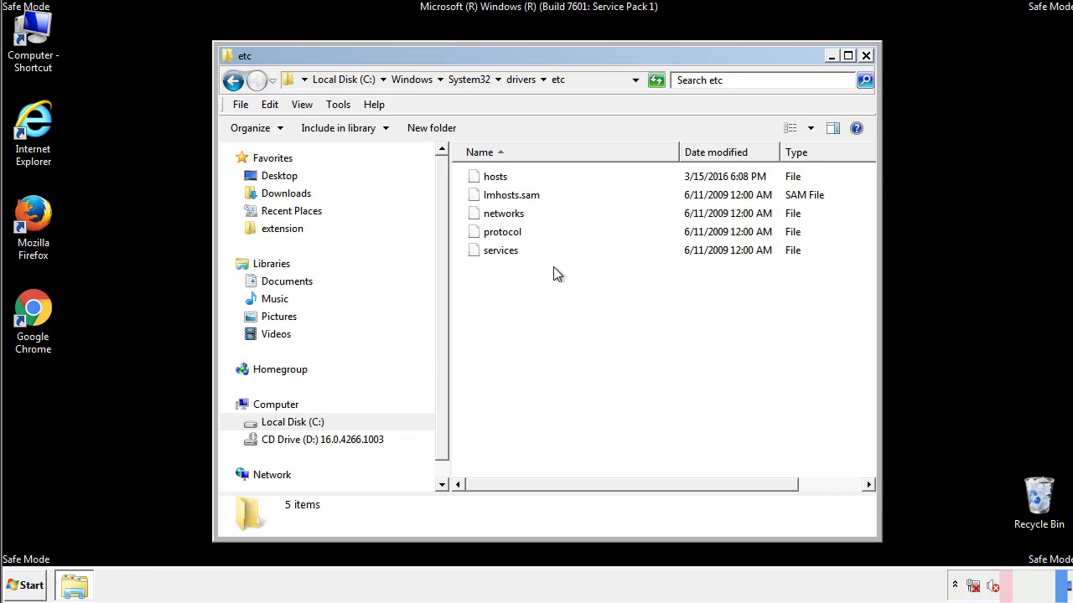
click(865, 56)
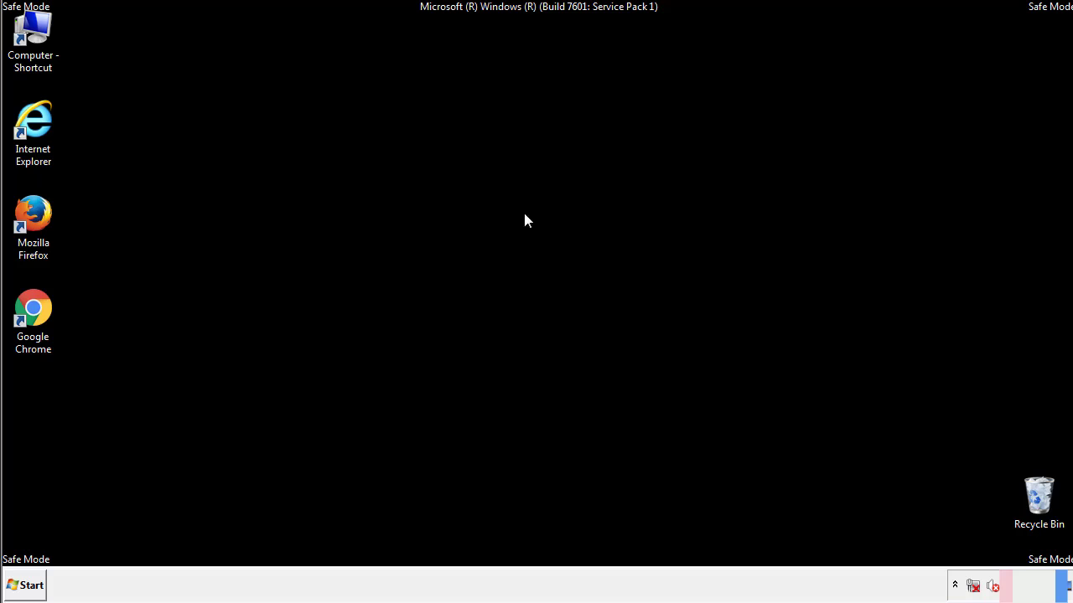
Open the Startup folder from the list of all programs.
click(25, 586)
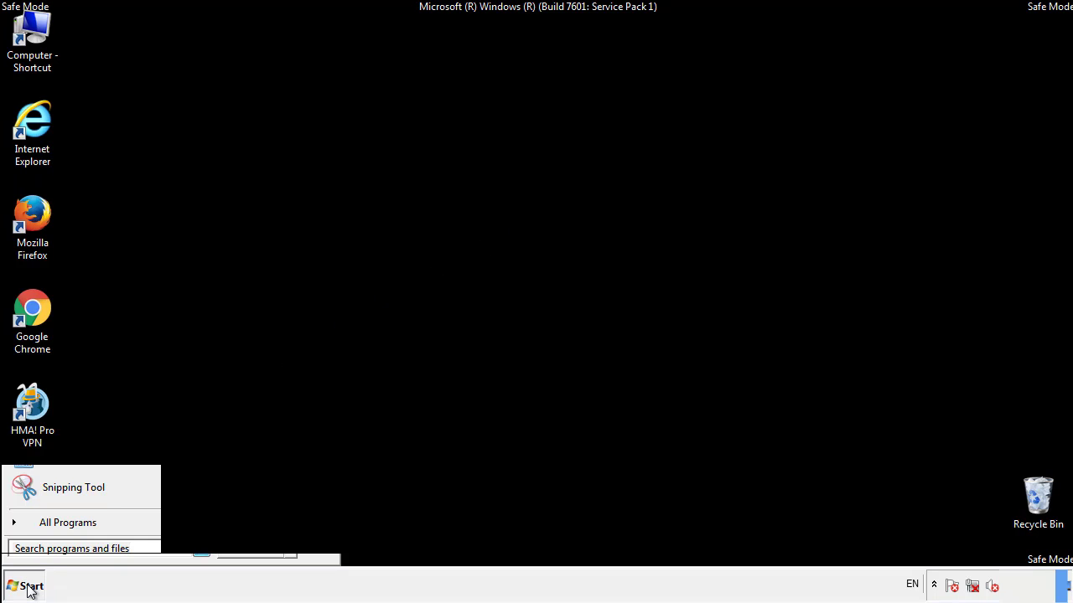
click(48, 529)
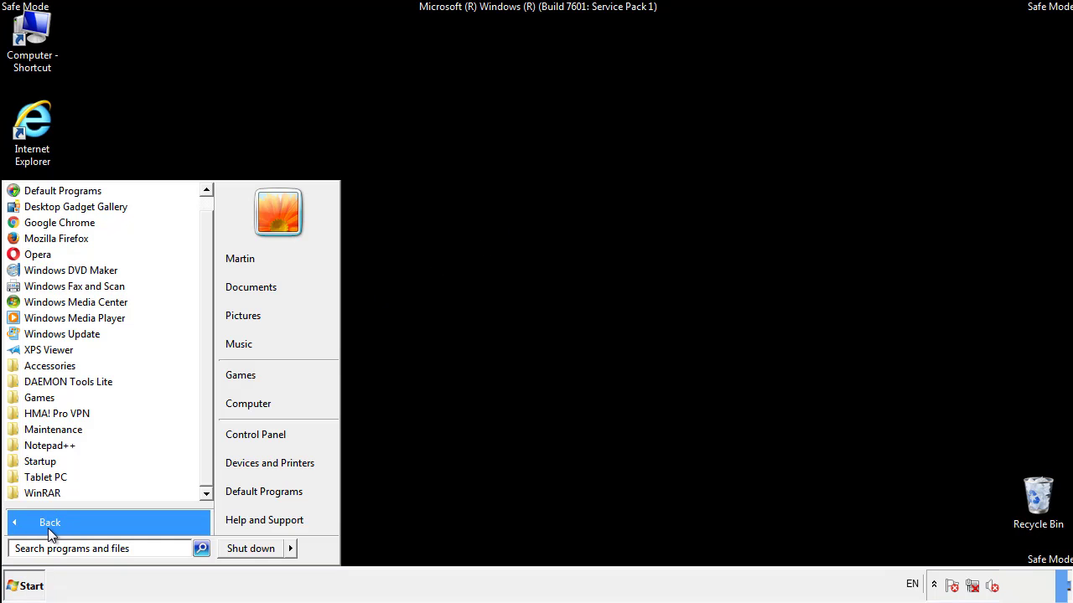
right_click(49, 459)
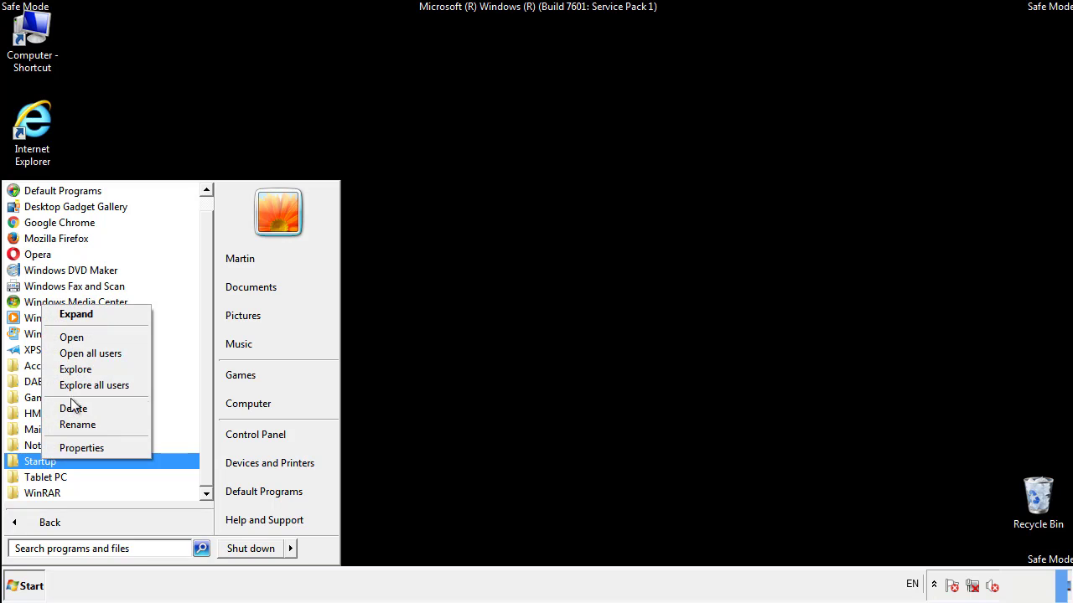
click(80, 337)
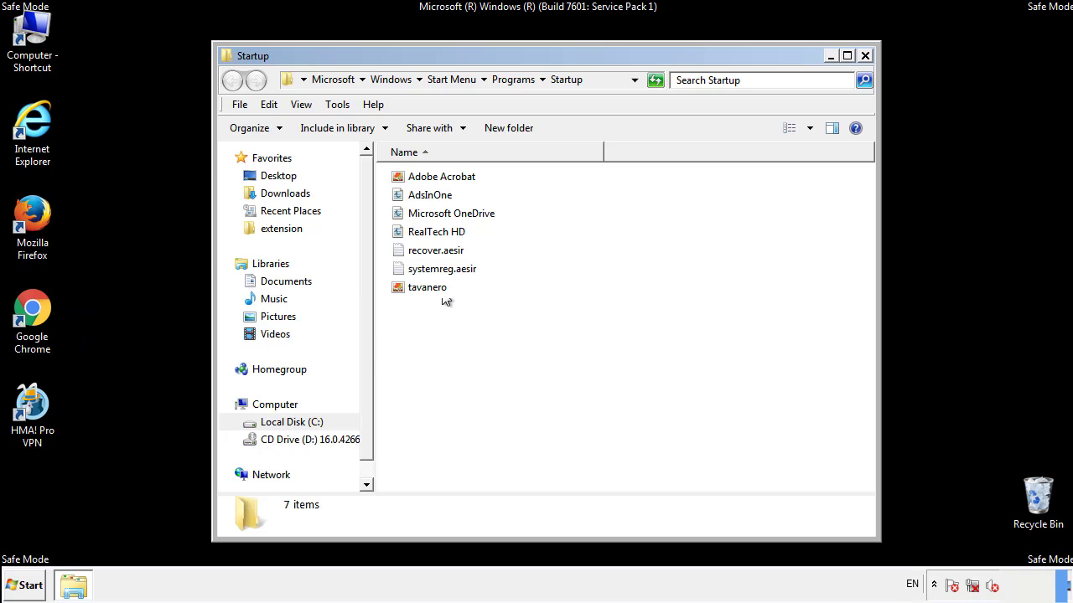
Delete AdsInOne, recover.aesir, systemreg.aesir and tavanero from the Startup folder, then close the folder.
click(433, 196)
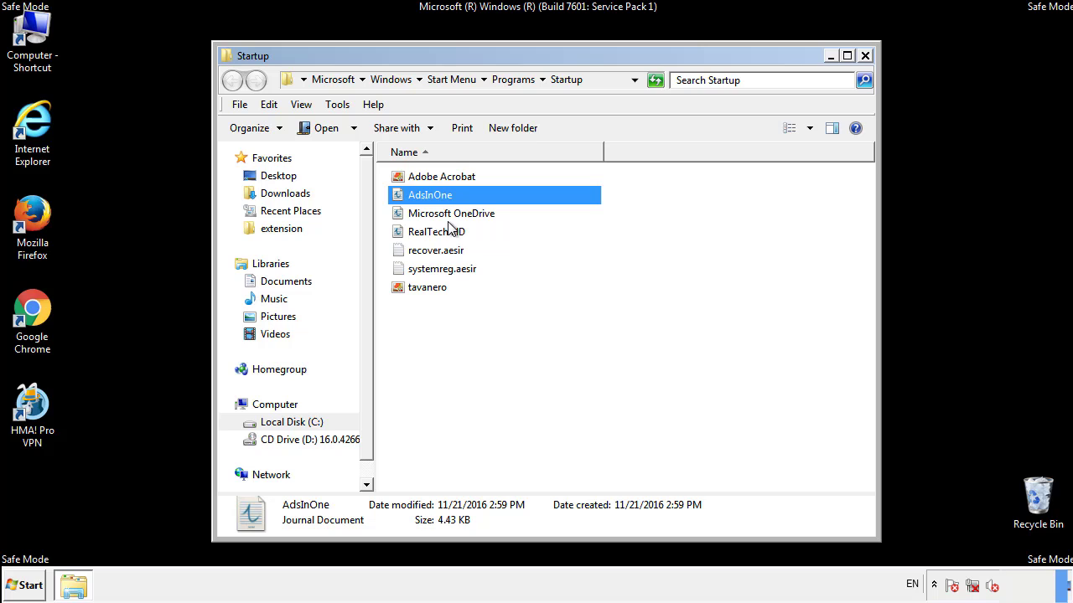
ctrl+click(435, 252)
ctrl+click(445, 270)
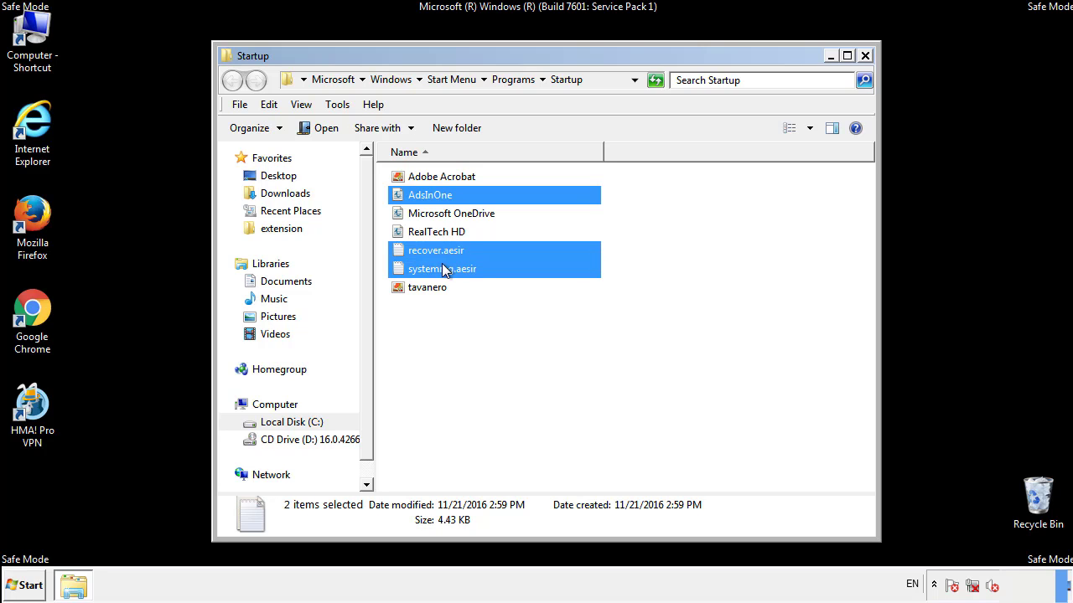
ctrl+click(428, 285)
right_click(424, 288)
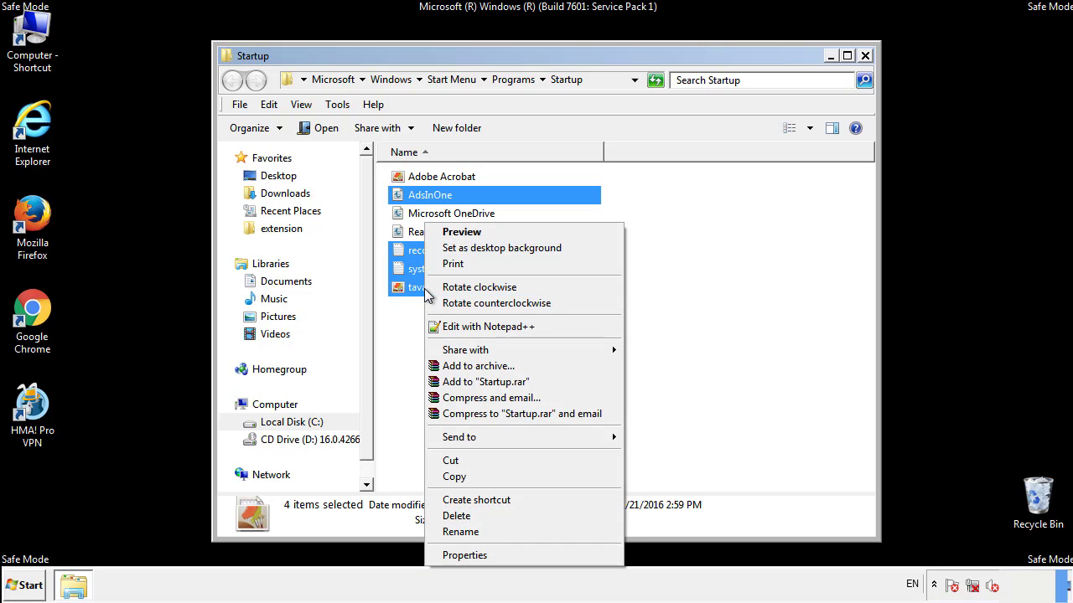
click(456, 515)
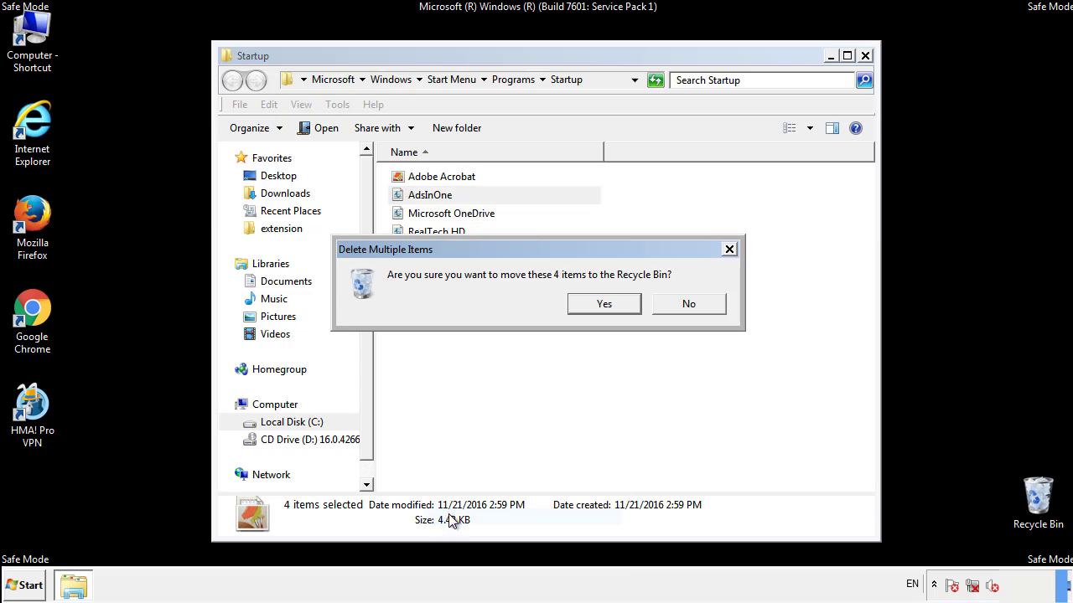
click(590, 306)
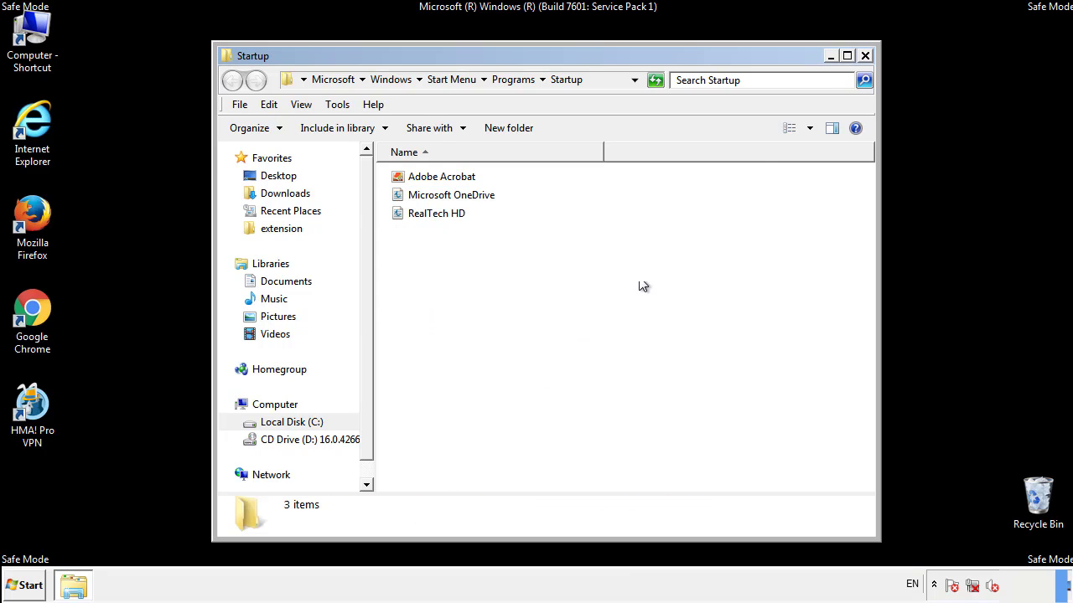
click(866, 57)
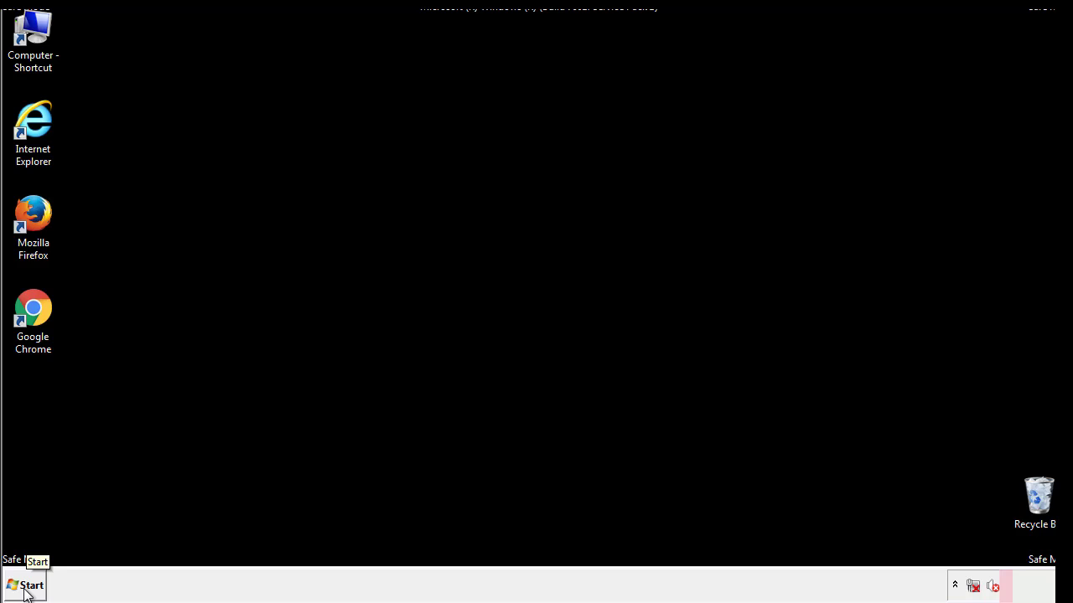
Launch the Registry Editor by running regedit.
click(25, 585)
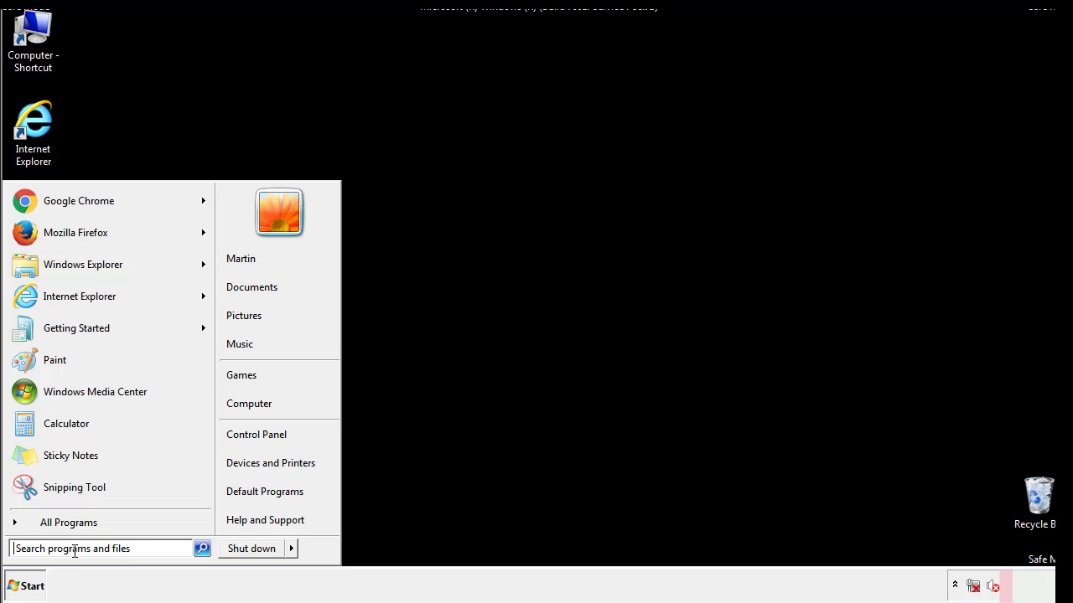
text(reged)
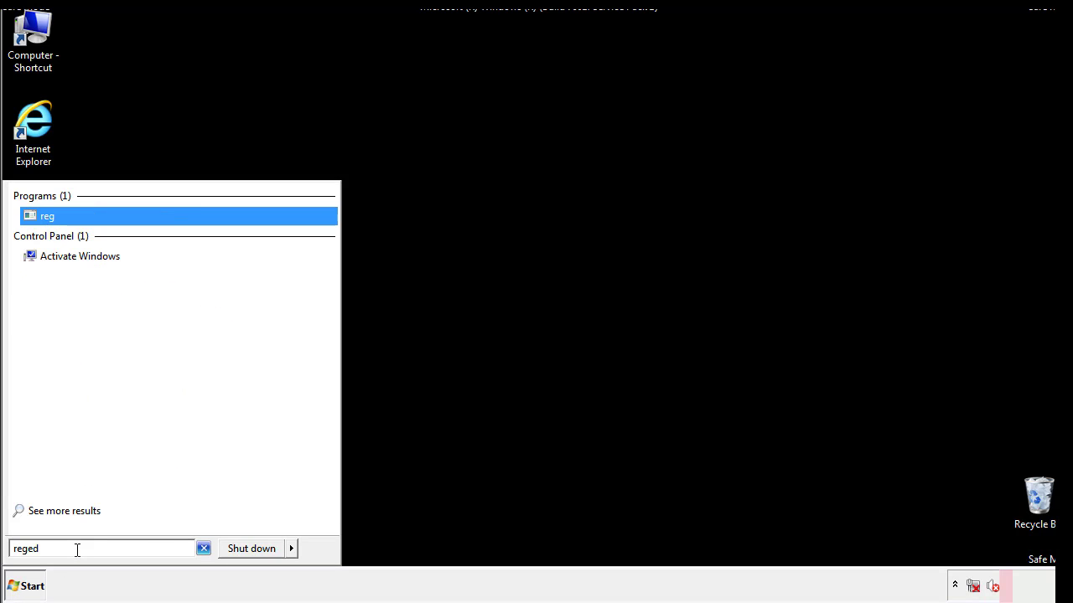
text(it)
key(Return)
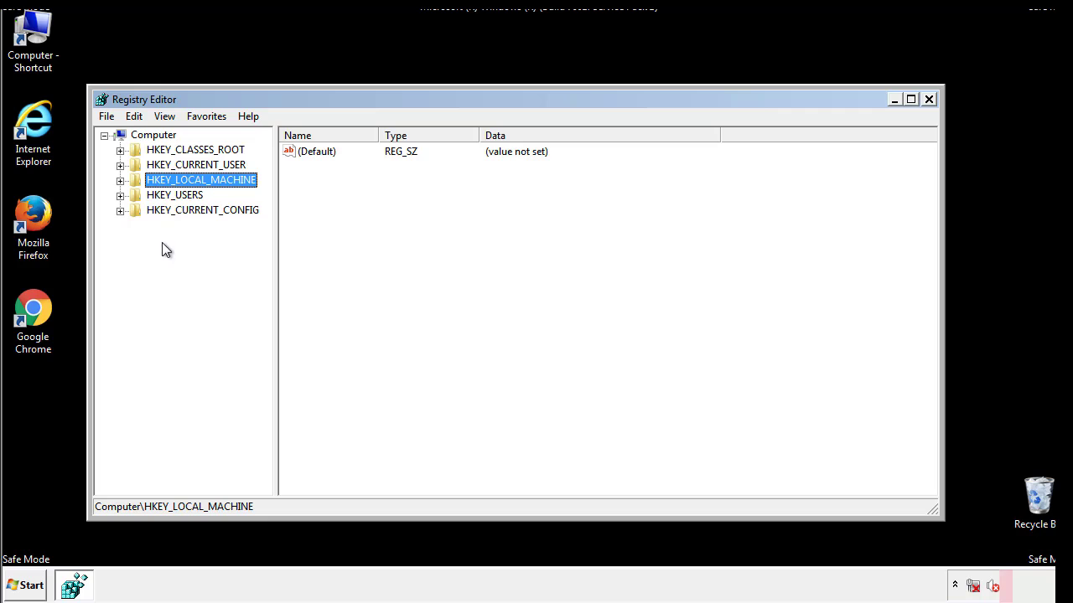
Browse the registry to HKEY_LOCAL_MACHINE\SOFTWARE\Microsoft\Windows\CurrentVersion\Run and display its values.
click(120, 182)
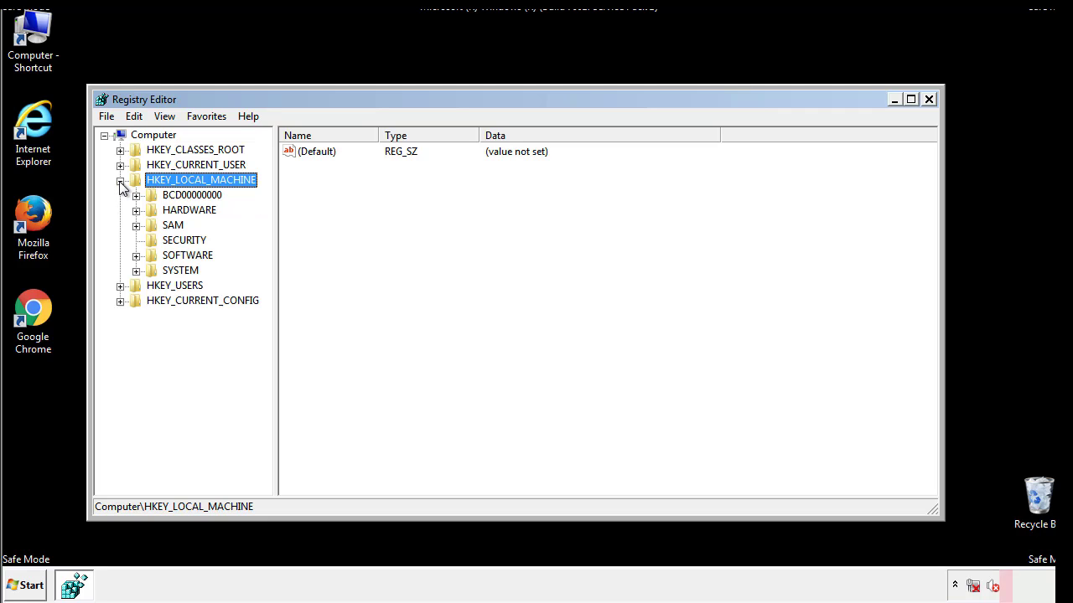
click(136, 256)
drag(264, 247, 265, 277)
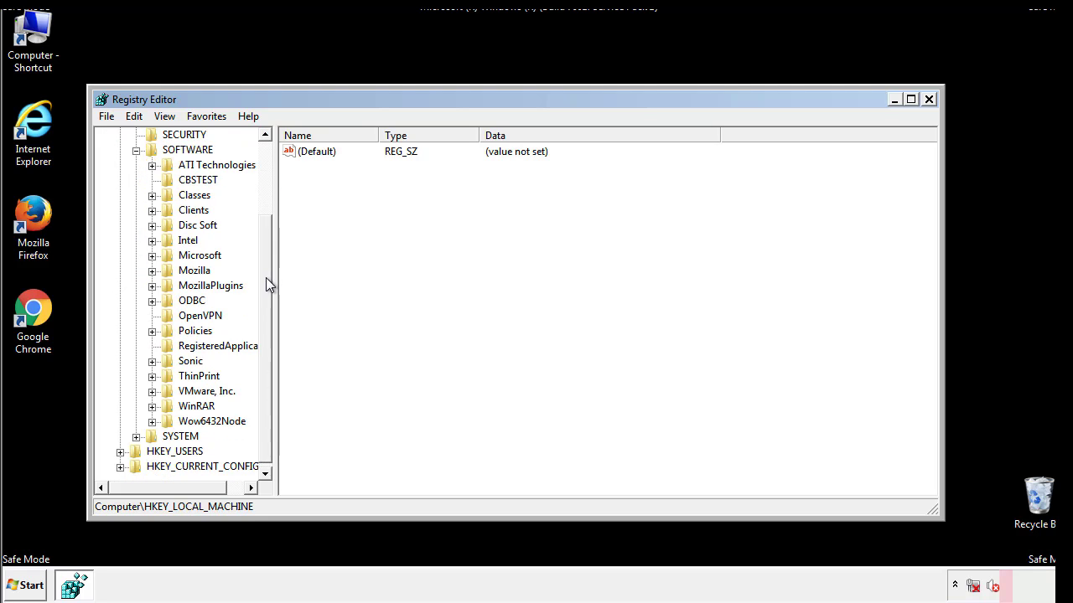
click(152, 256)
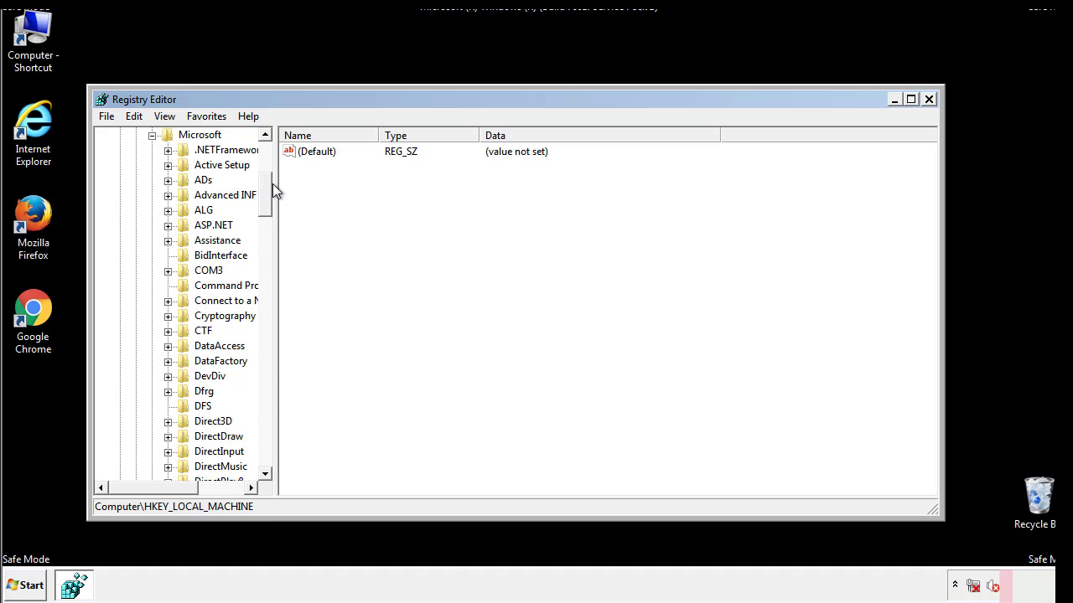
mouse_move(264, 205)
mouse_down()
mouse_move(268, 447)
mouse_move(266, 434)
mouse_up()
click(168, 256)
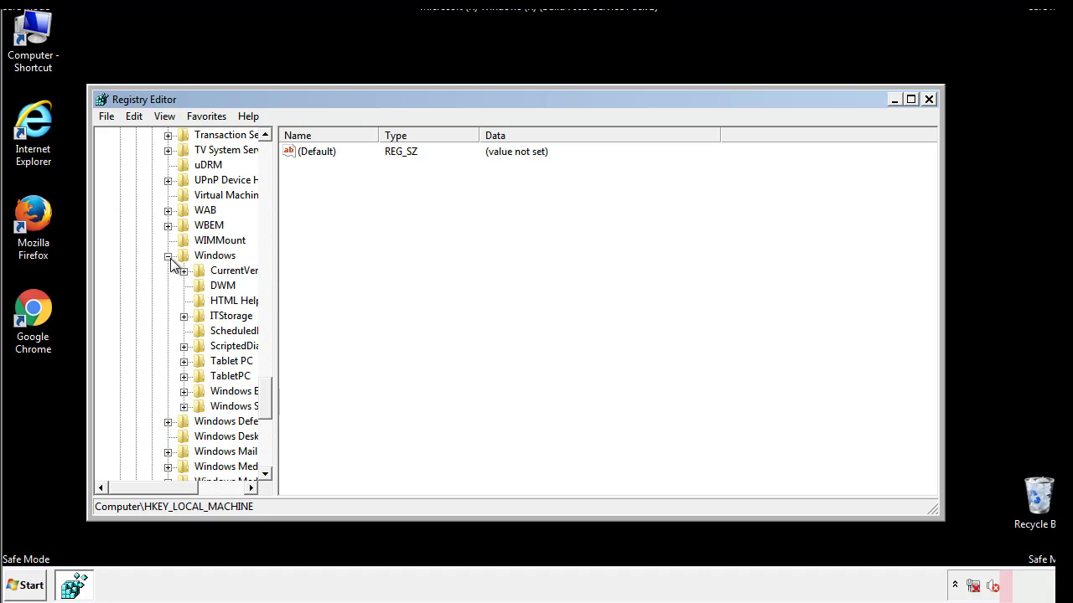
drag(148, 487, 171, 492)
click(138, 271)
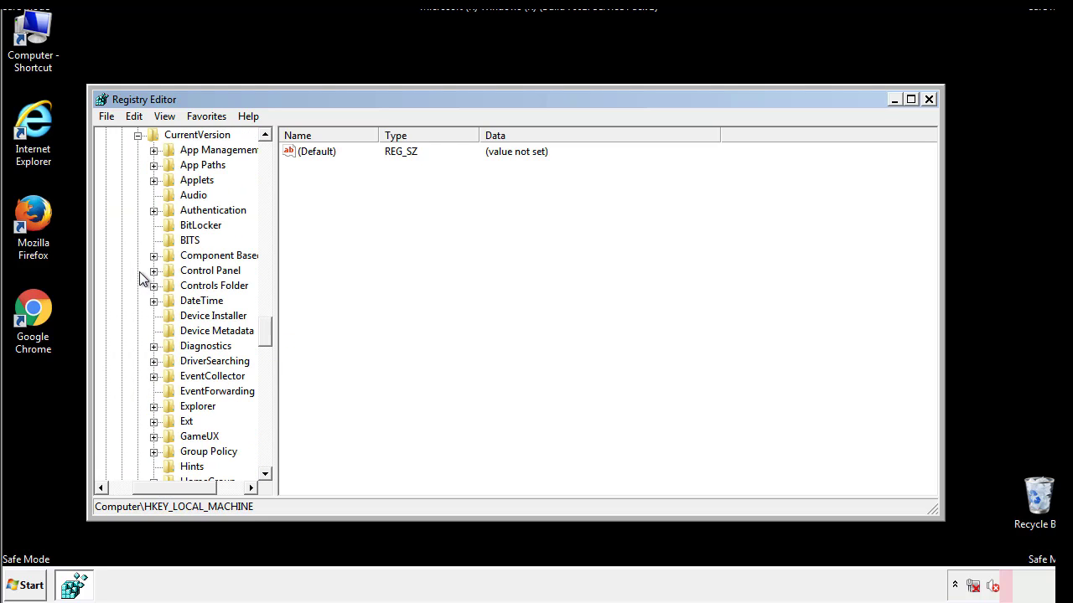
drag(271, 335, 267, 388)
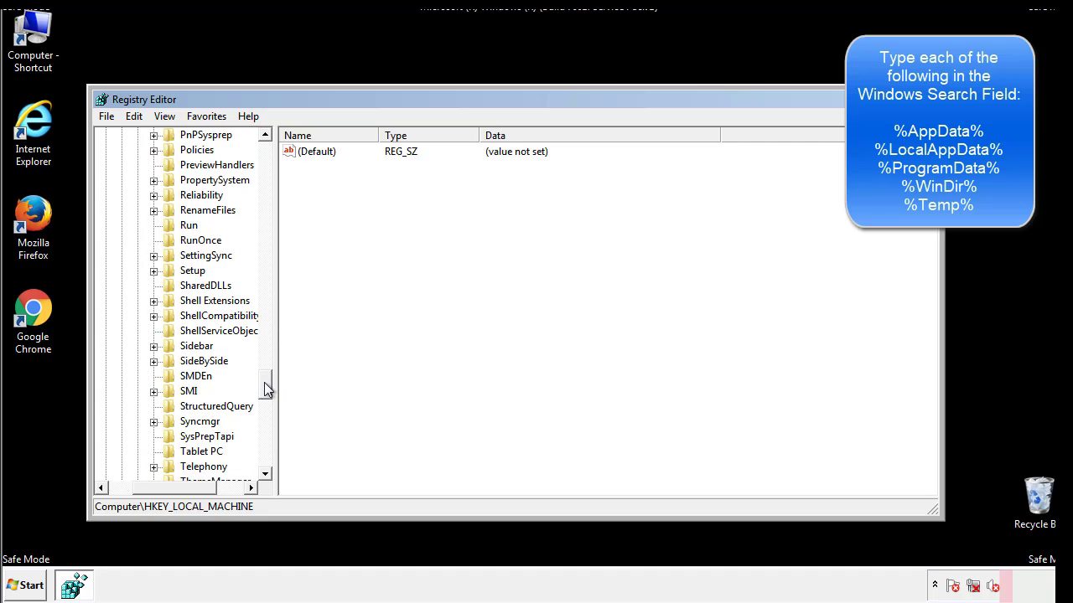
click(176, 227)
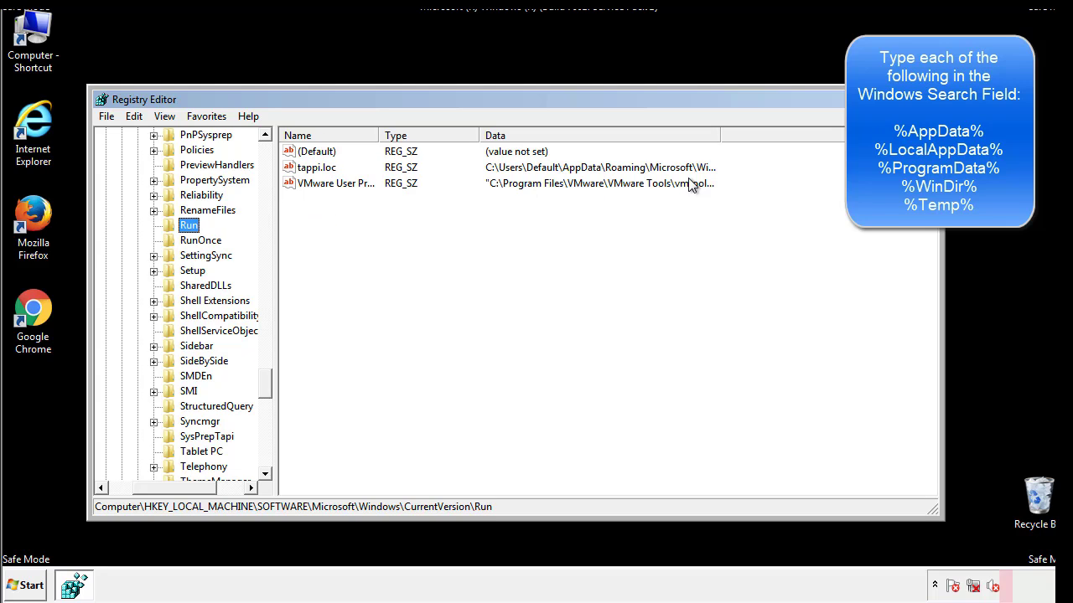
Permanently delete the suspicious tappi.loc value from the HKEY_LOCAL_MACHINE Run key.
click(317, 169)
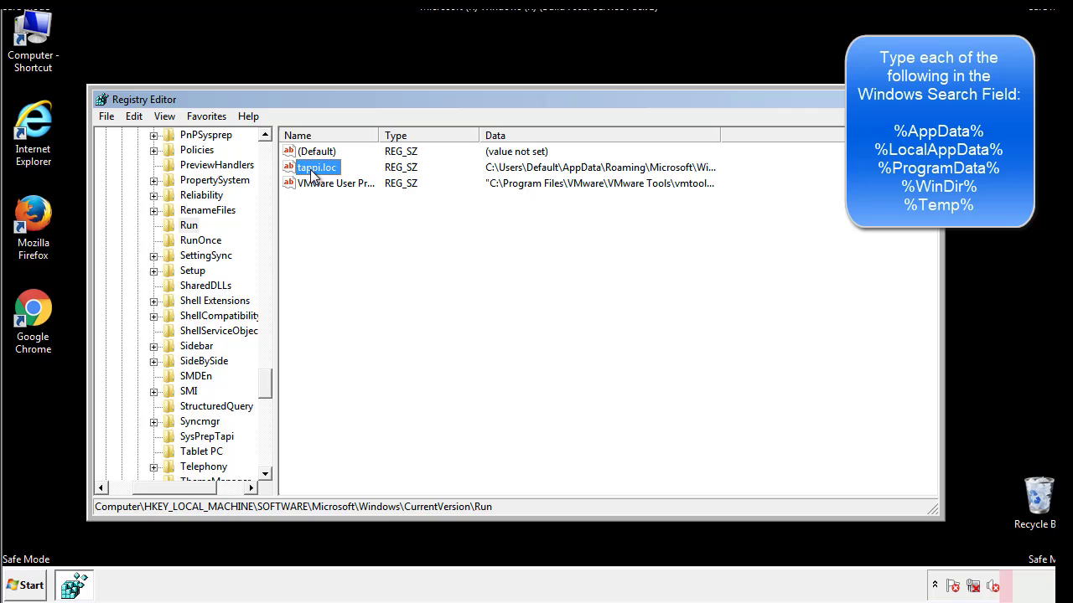
right_click(310, 170)
click(335, 219)
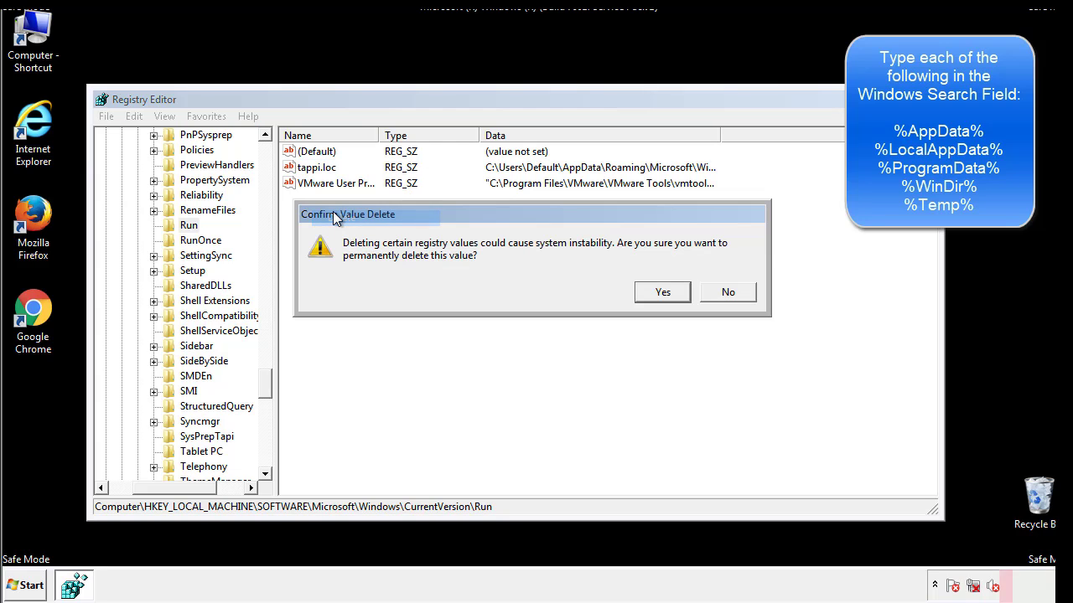
click(653, 295)
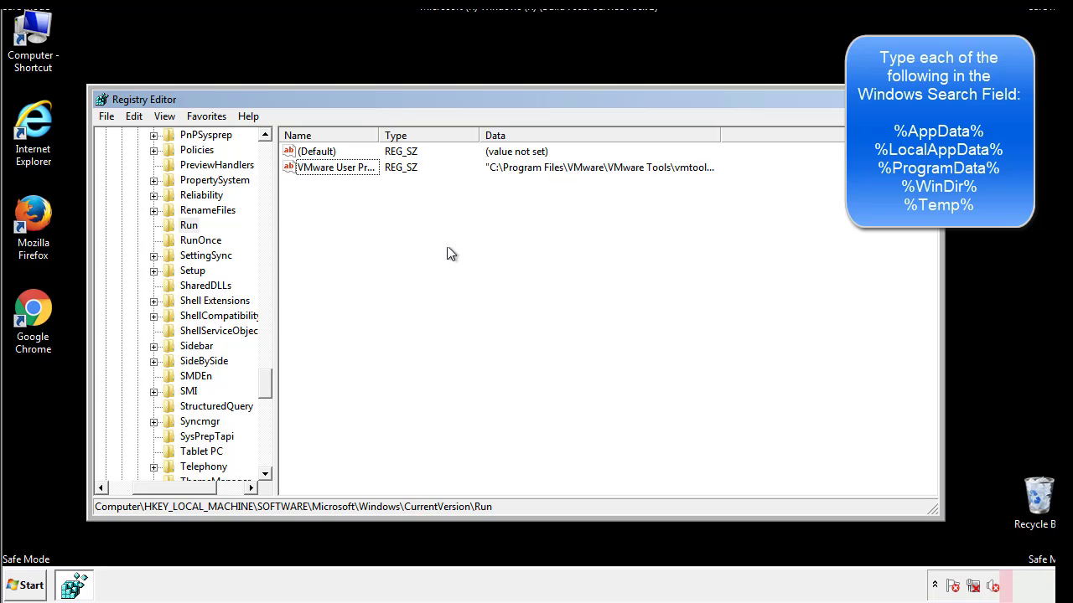
Collapse the whole HKEY_LOCAL_MACHINE branch in the registry tree.
drag(263, 383, 267, 460)
drag(181, 491, 132, 499)
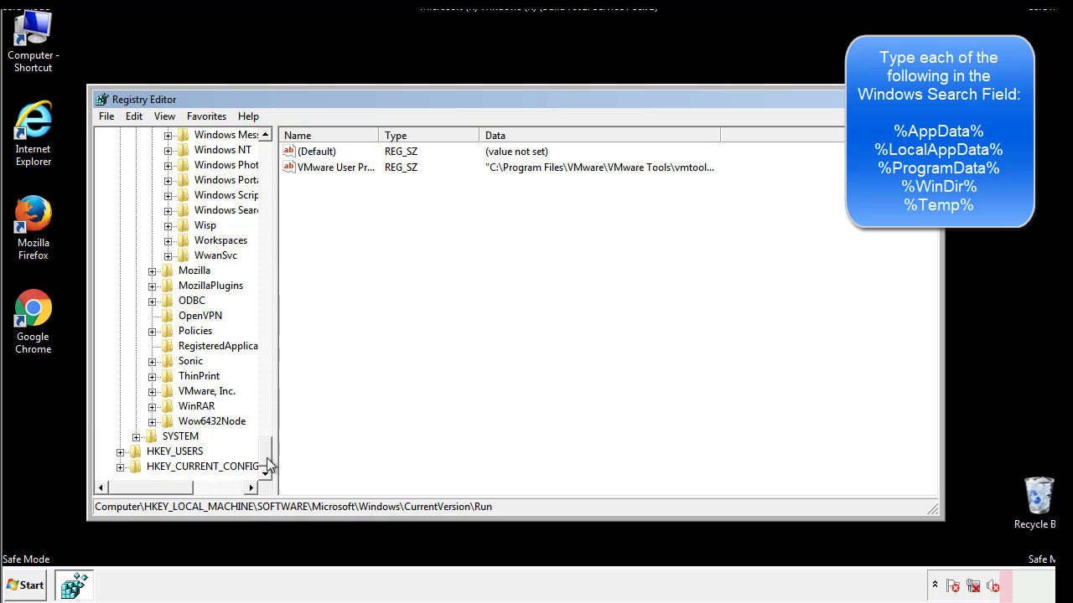
drag(268, 461, 273, 161)
click(120, 180)
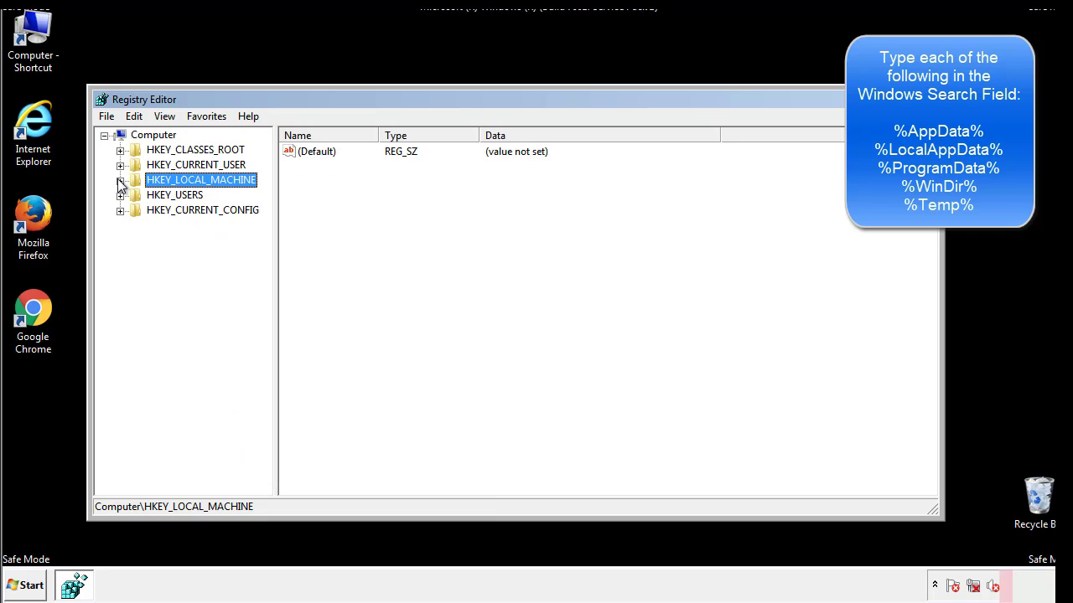
Browse to HKEY_CURRENT_USER\Software\Microsoft\Windows\CurrentVersion\Run and check its values for suspicious startup entries.
click(120, 165)
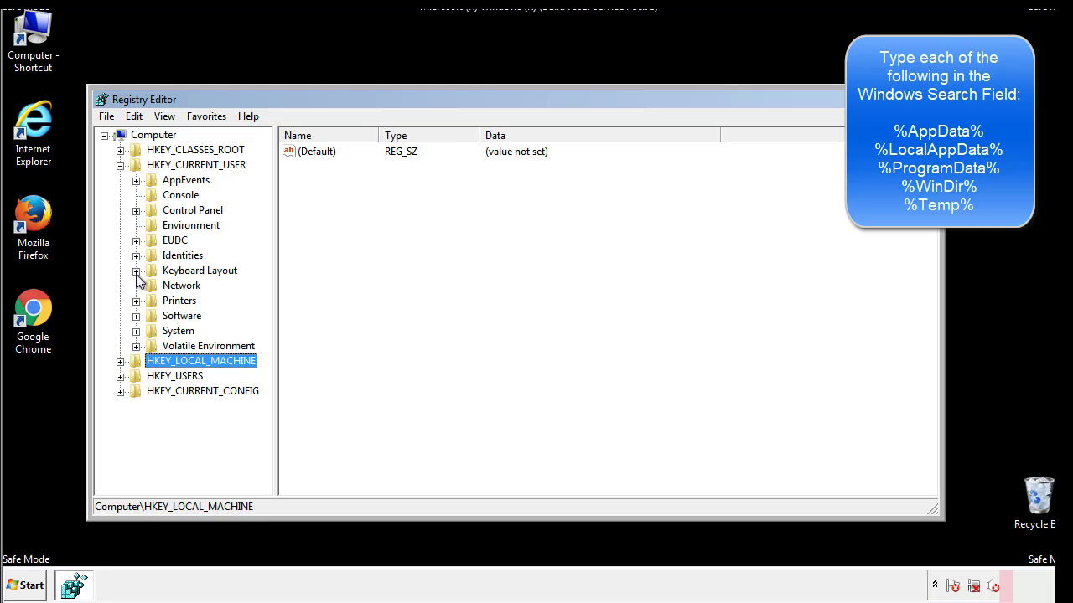
click(136, 316)
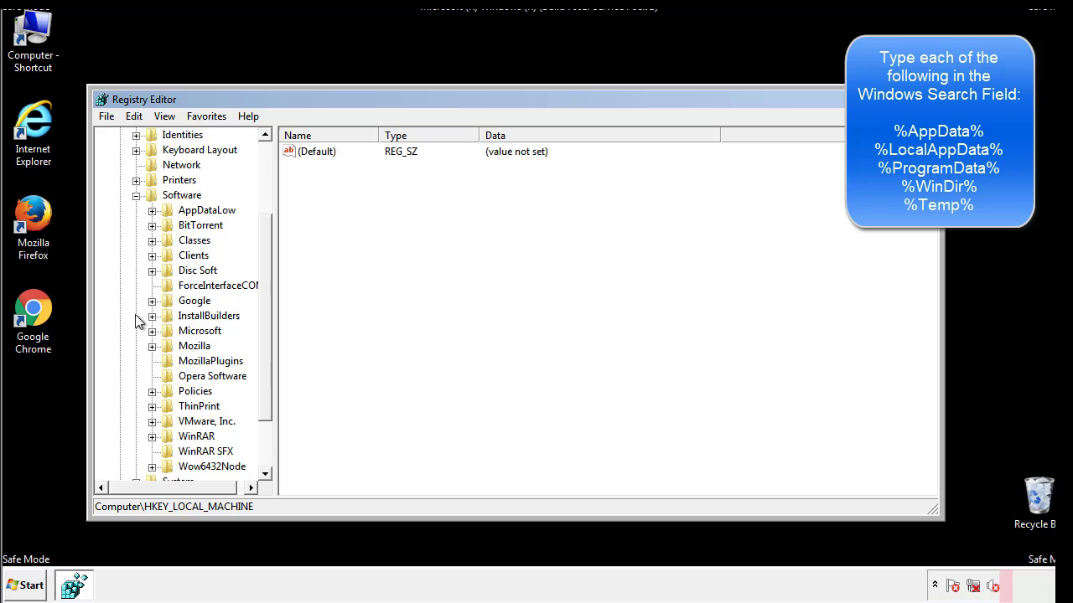
drag(263, 304, 263, 319)
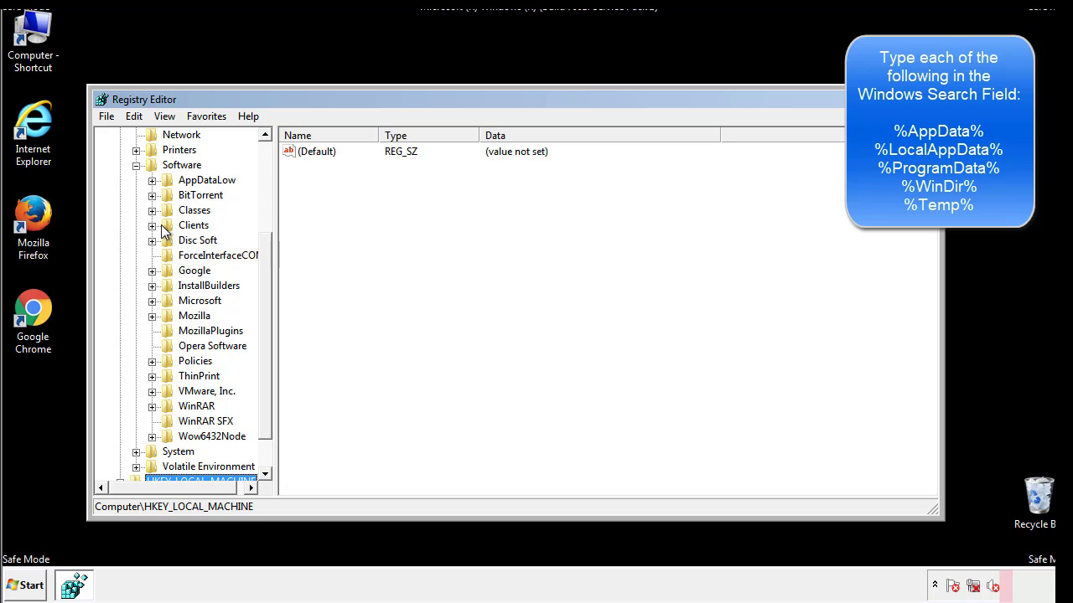
click(151, 300)
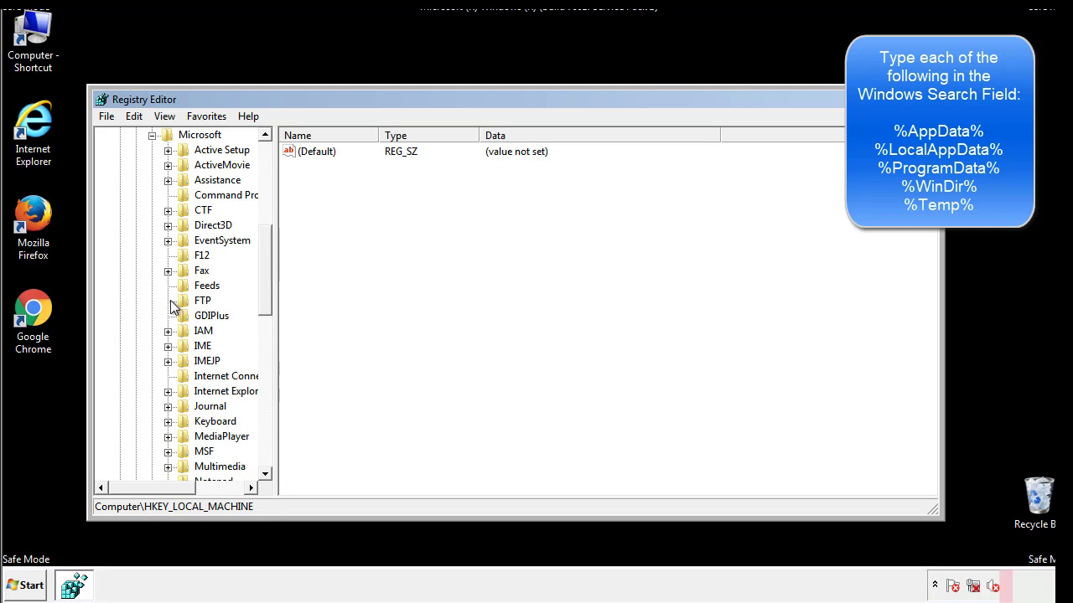
drag(263, 244, 264, 349)
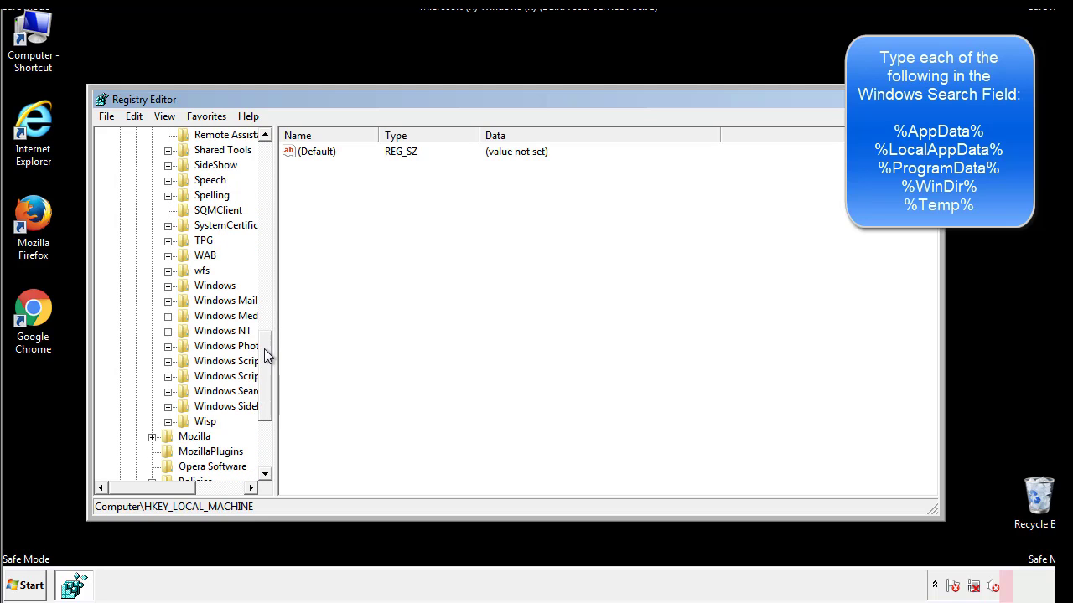
click(168, 286)
click(183, 300)
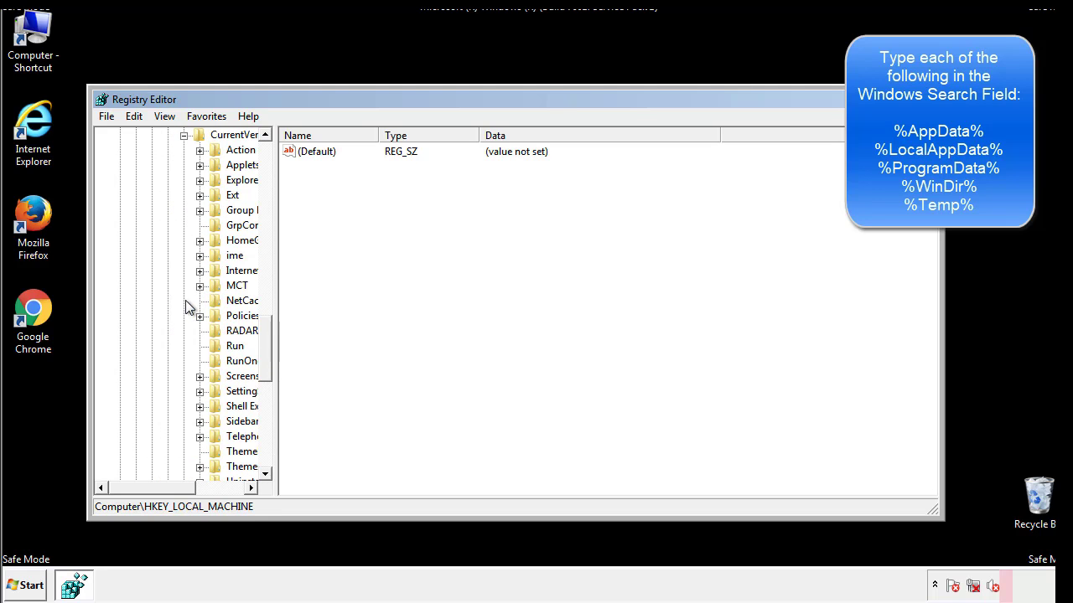
drag(164, 492, 189, 487)
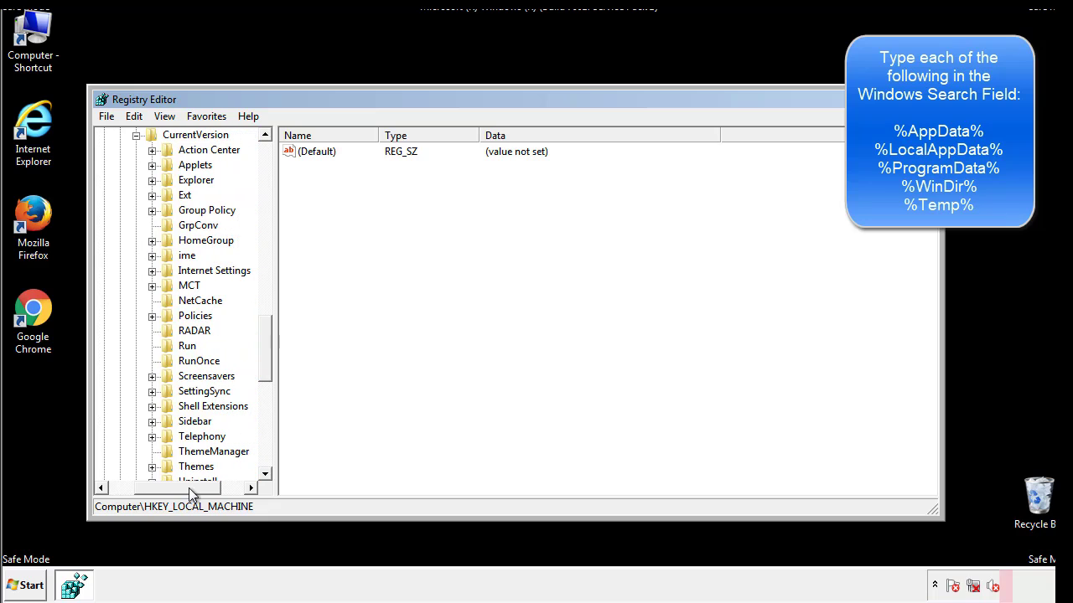
click(184, 344)
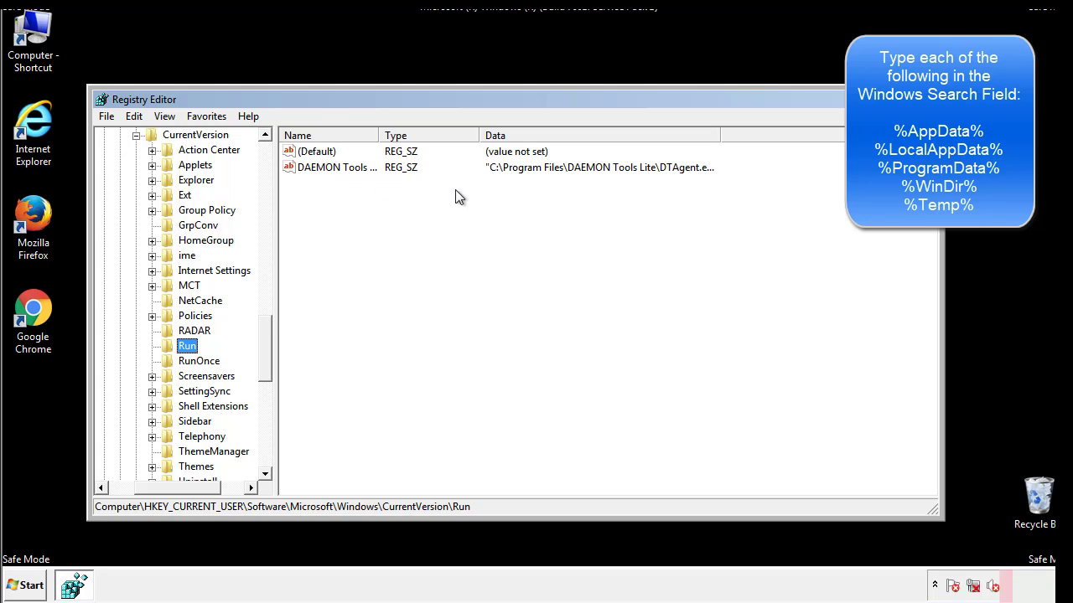
click(492, 200)
drag(312, 240, 354, 189)
Collapse the Windows key under HKEY_CURRENT_USER\Software\Microsoft and return to the start of the registry tree.
drag(178, 486, 152, 486)
drag(272, 364, 265, 349)
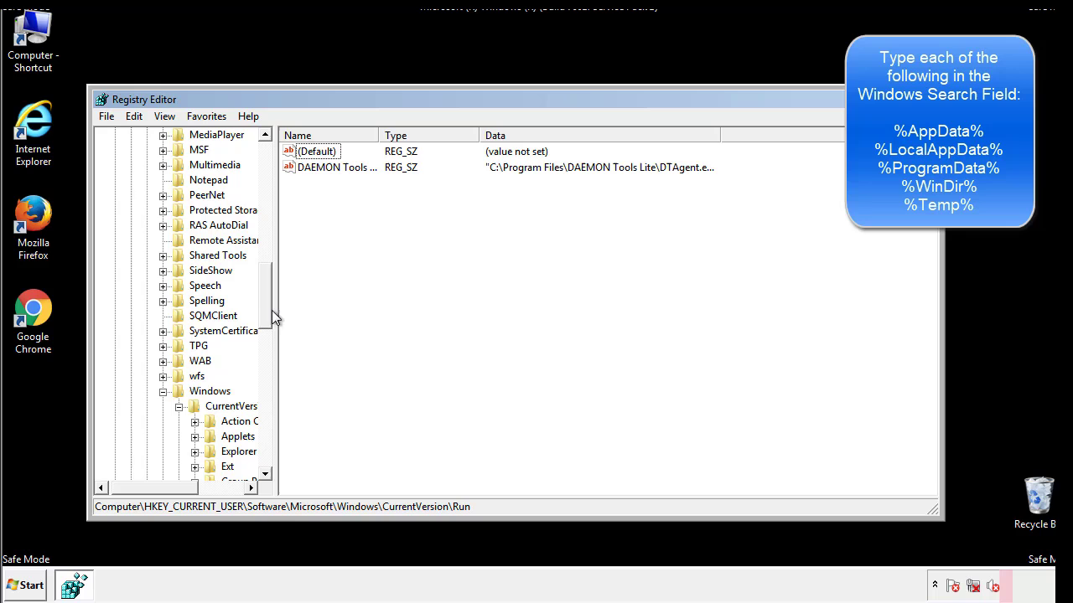
click(163, 392)
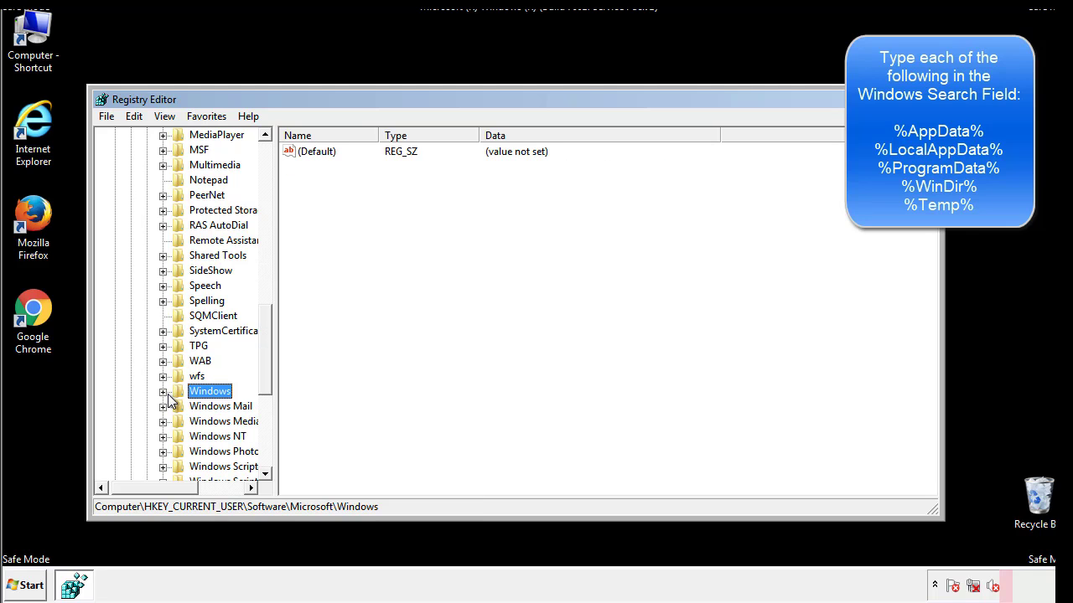
drag(269, 373, 270, 207)
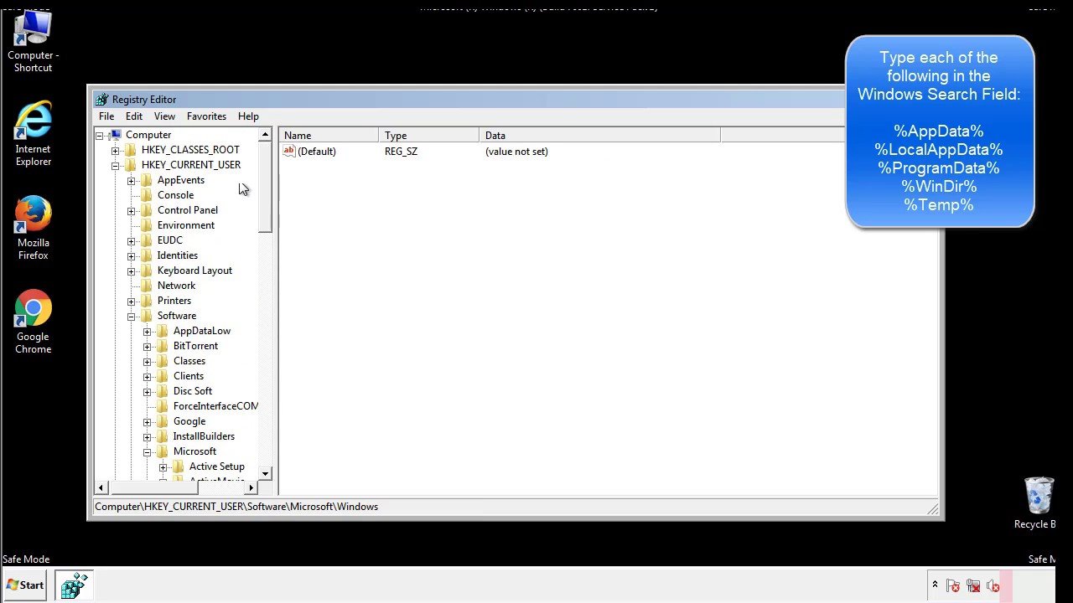
Search the registry keys, values and data for %temp%.
click(134, 116)
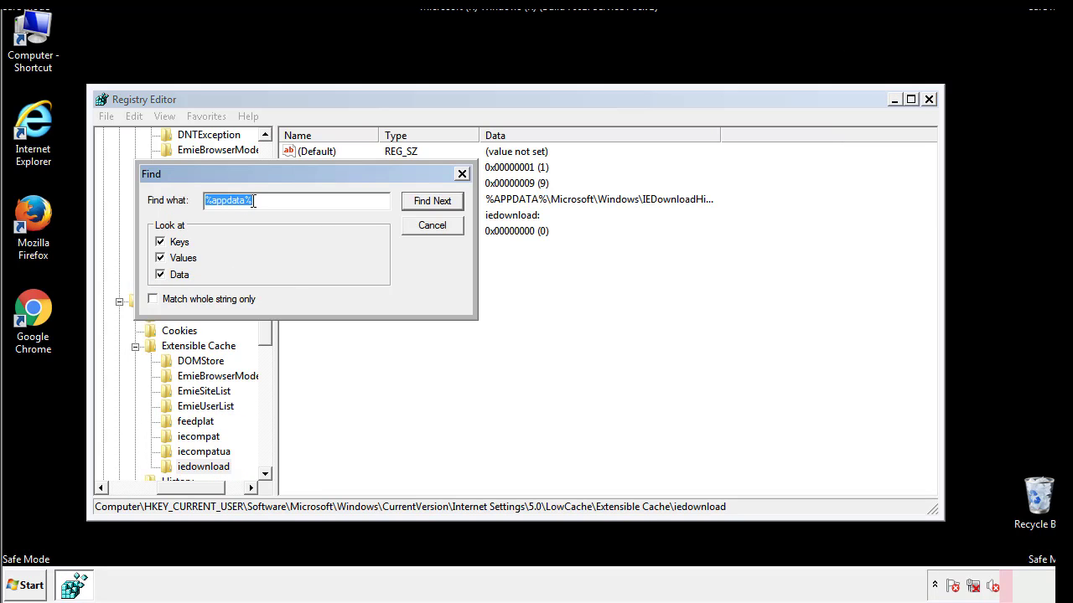
text(%temp%)
key(Return)
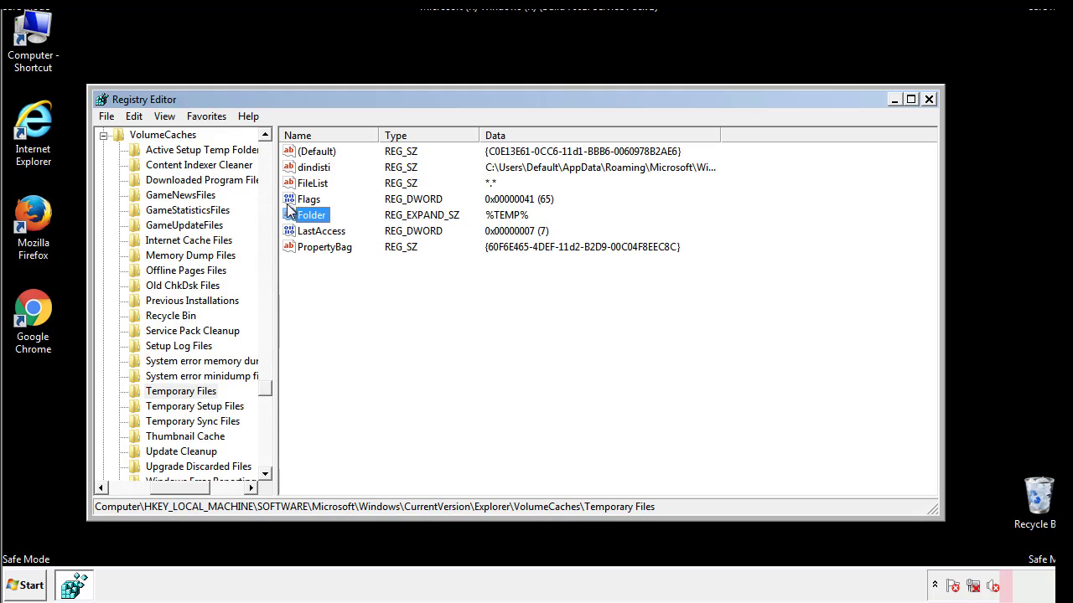
click(440, 294)
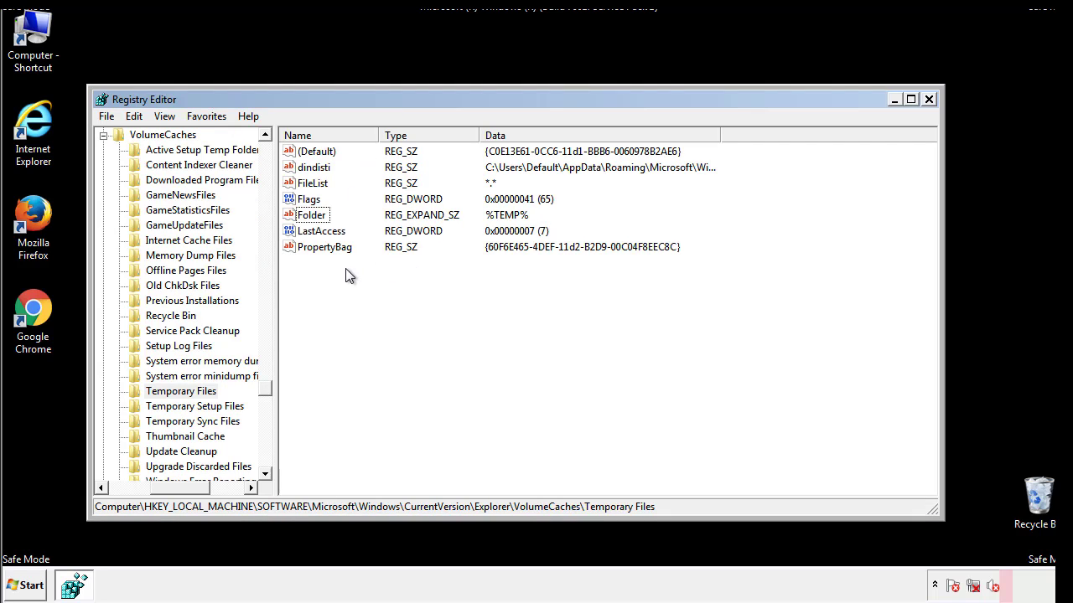
Delete all values in the VolumeCaches\Temporary Files registry key and close the Registry Editor.
drag(346, 270, 304, 151)
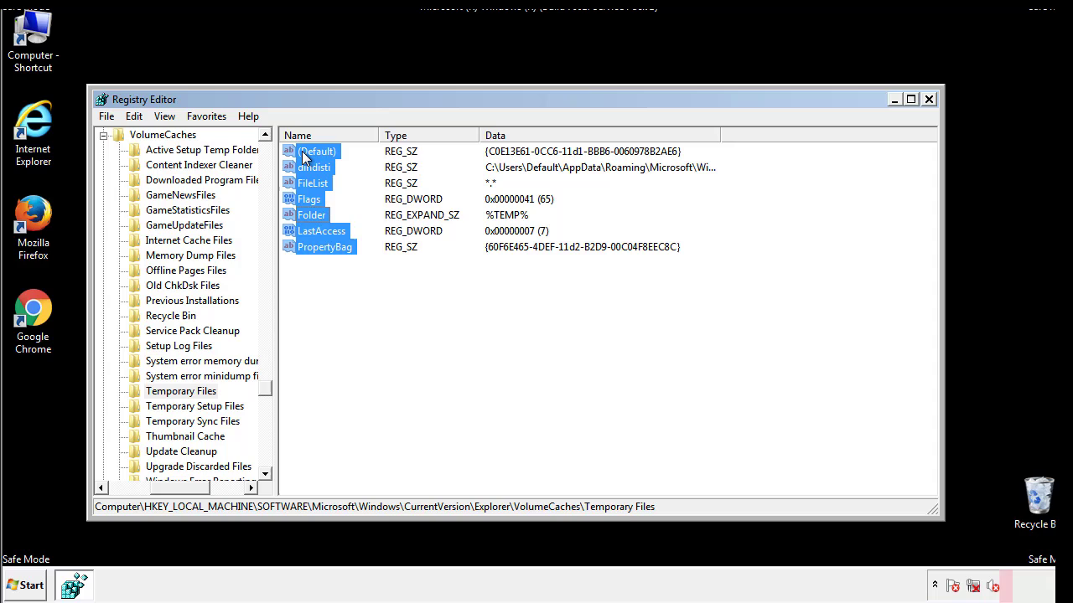
right_click(305, 157)
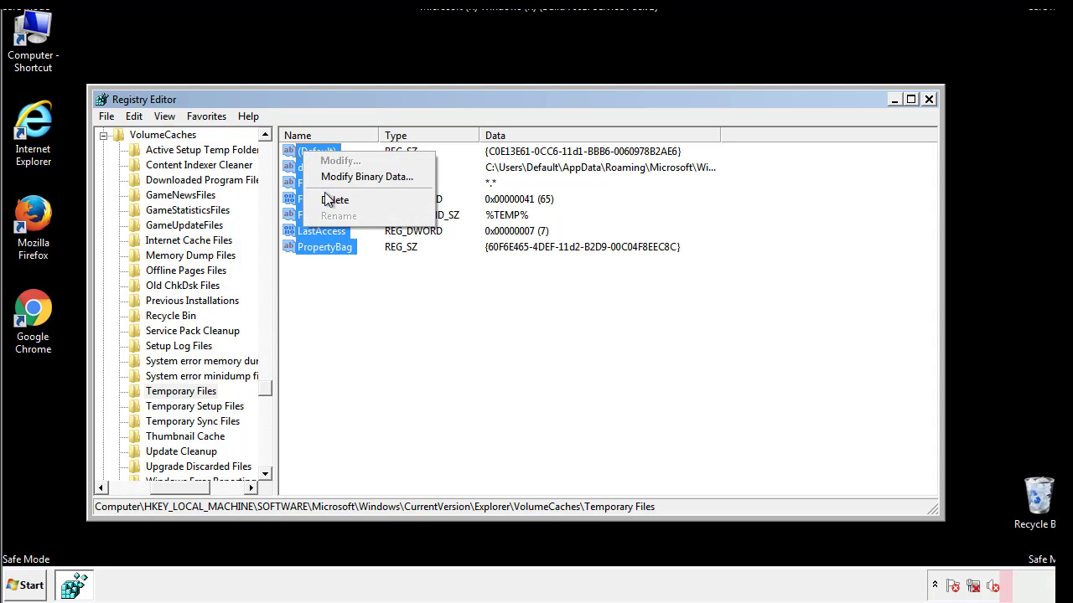
click(325, 200)
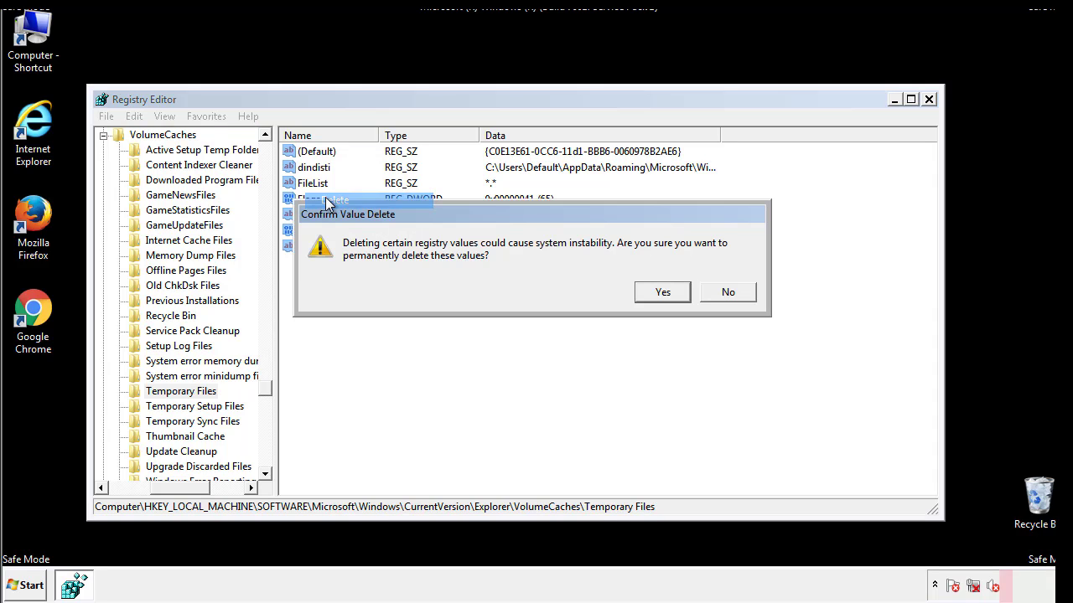
click(663, 291)
click(373, 206)
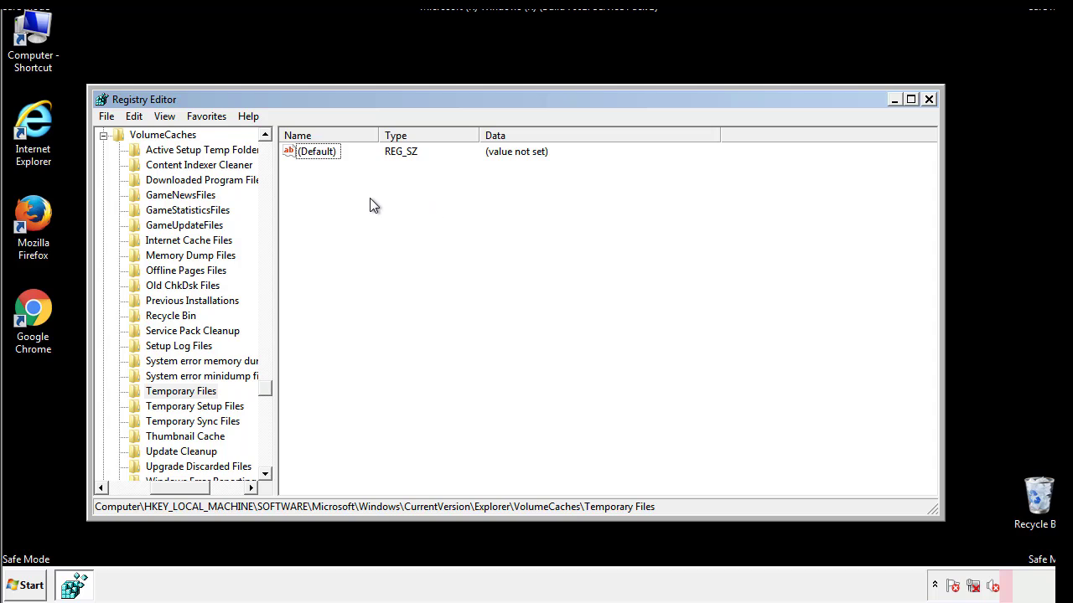
click(929, 99)
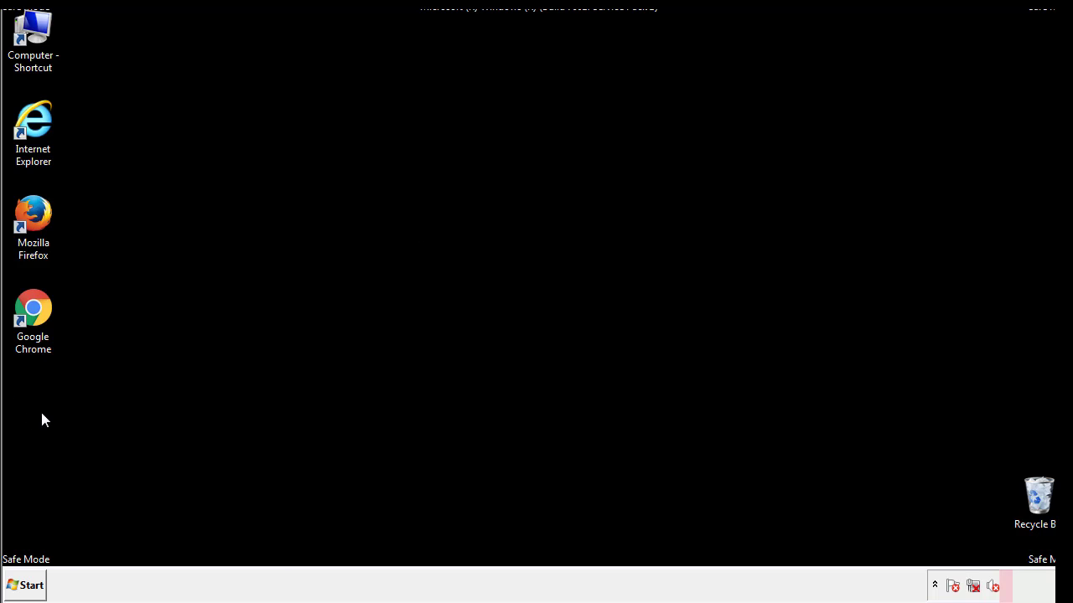
Launch the System Configuration utility by running msconfig.
click(19, 586)
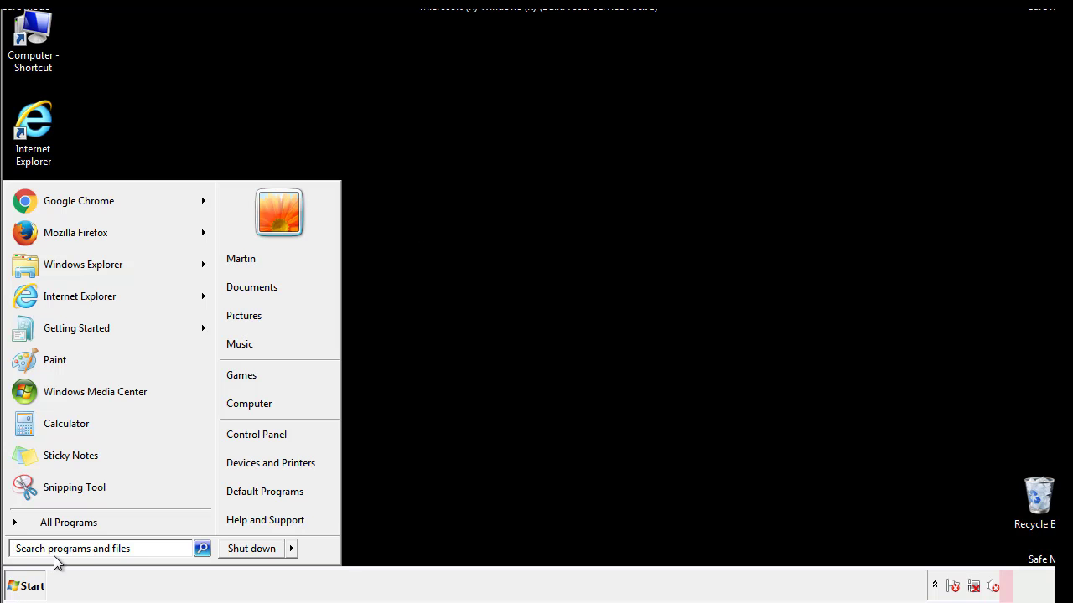
text(mscon)
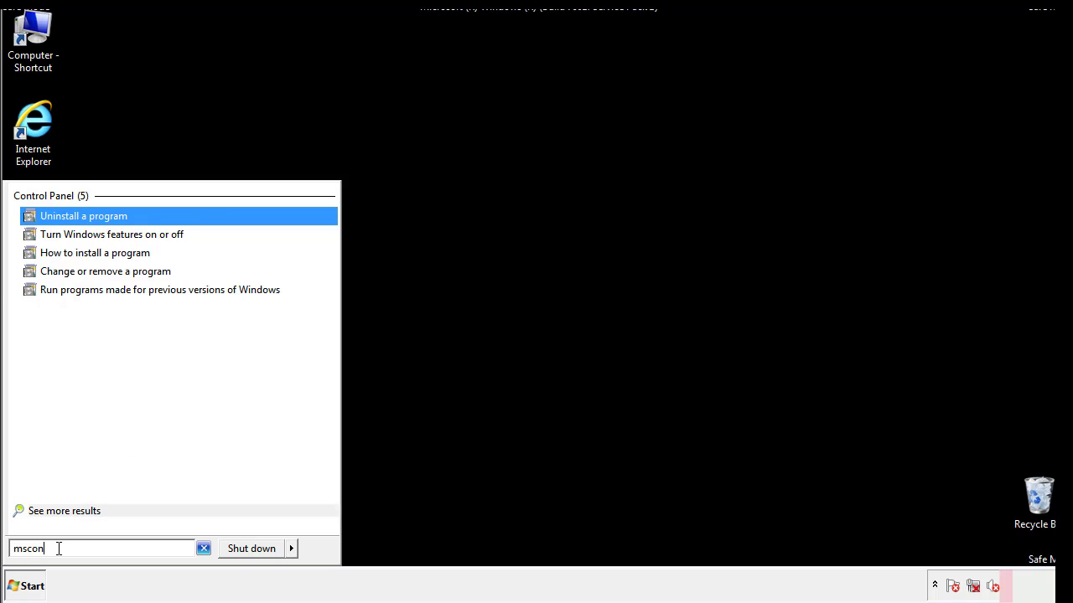
text(fig)
key(BackSpace)
key(BackSpace)
text(ig)
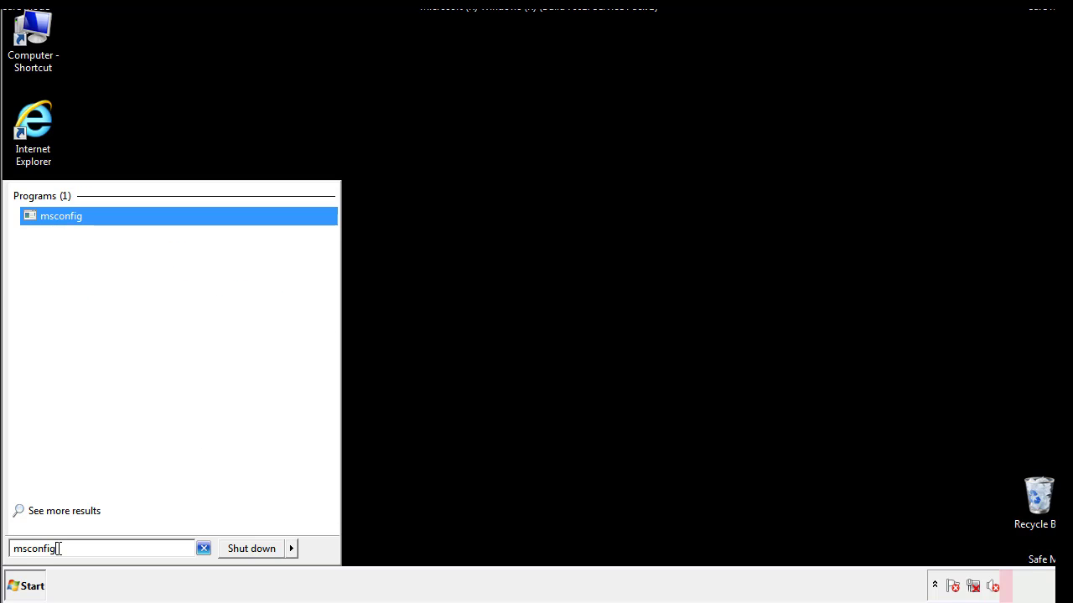
key(Return)
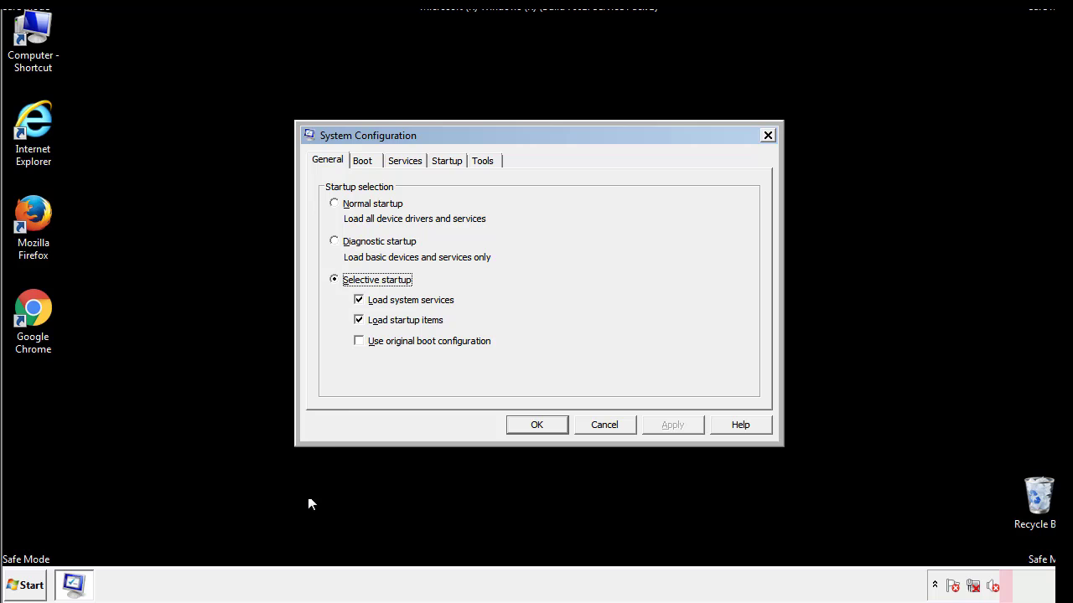
Turn off Safe boot in the Windows 7 boot options, apply the change and restart the computer.
click(362, 160)
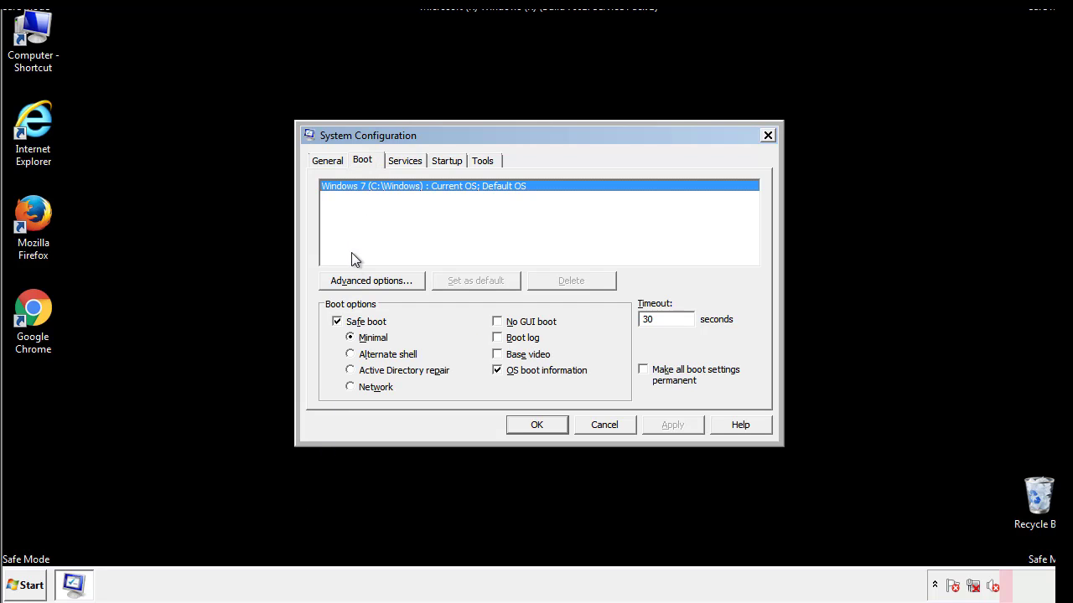
click(339, 322)
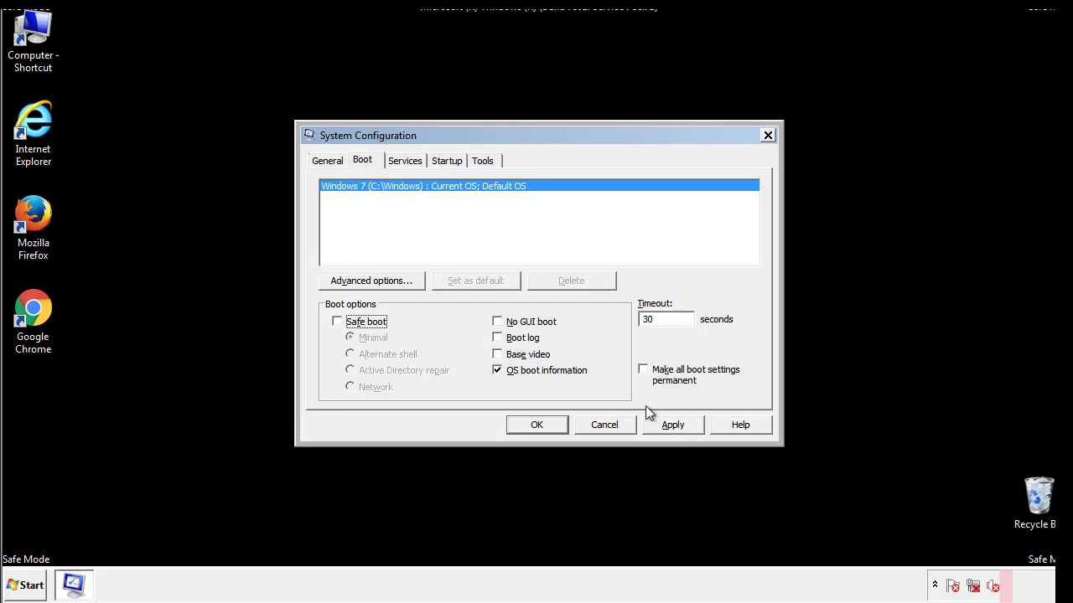
click(674, 424)
click(534, 426)
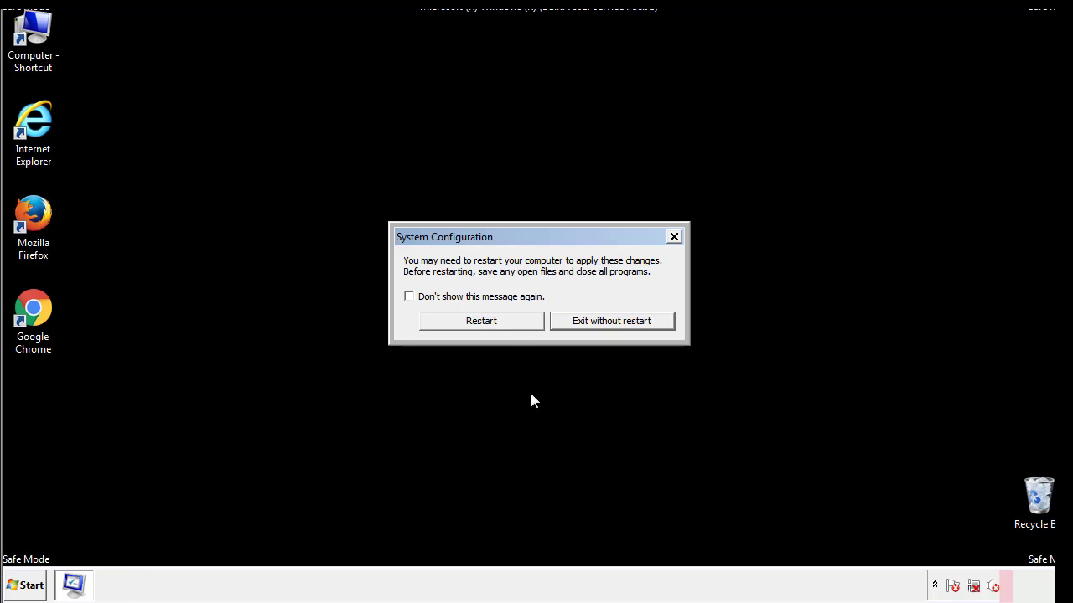
click(497, 327)
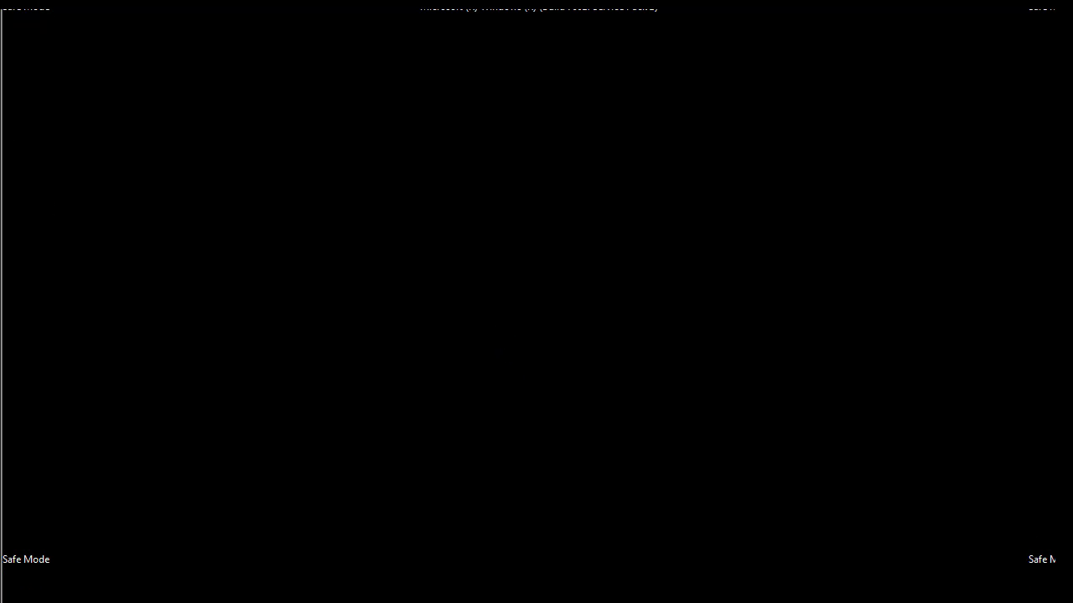